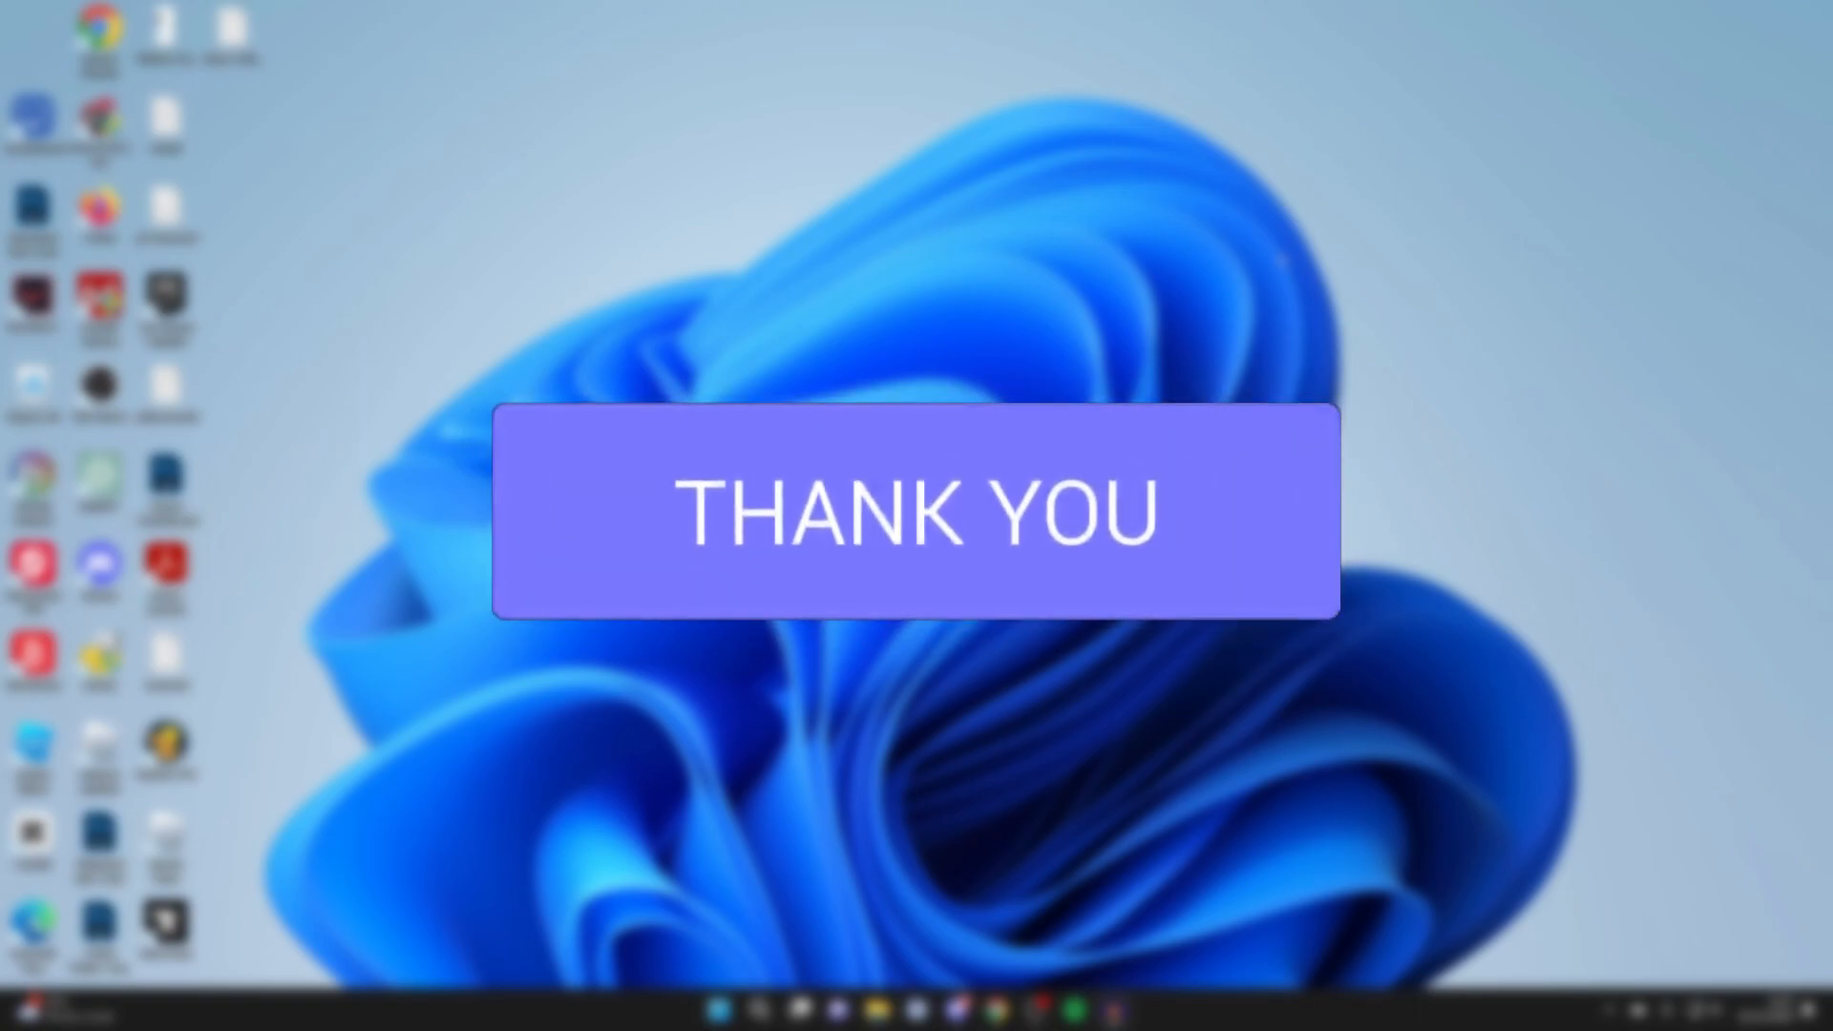
# - Launch File Explorer from the taskbar and bring up the Downloads folder's context menu
pyautogui.click(877, 1010)
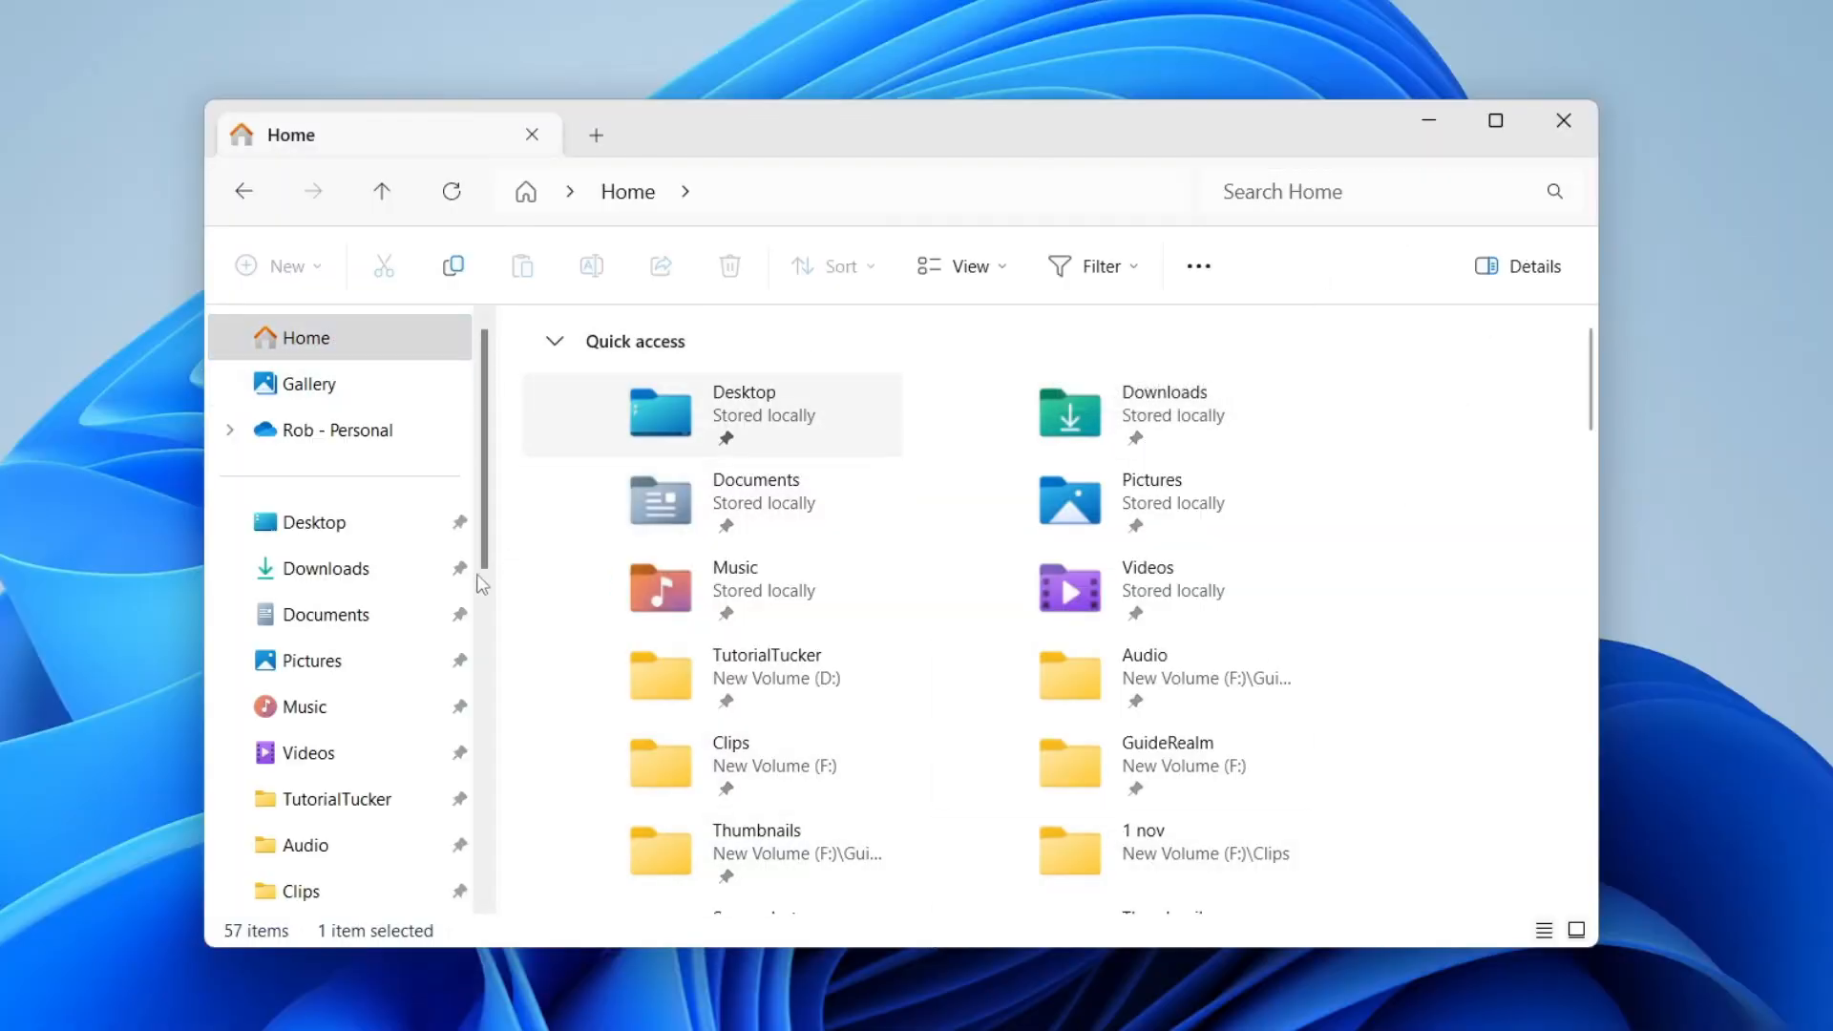
pyautogui.scroll(-4, 384, 570)
pyautogui.scroll(-3, 384, 571)
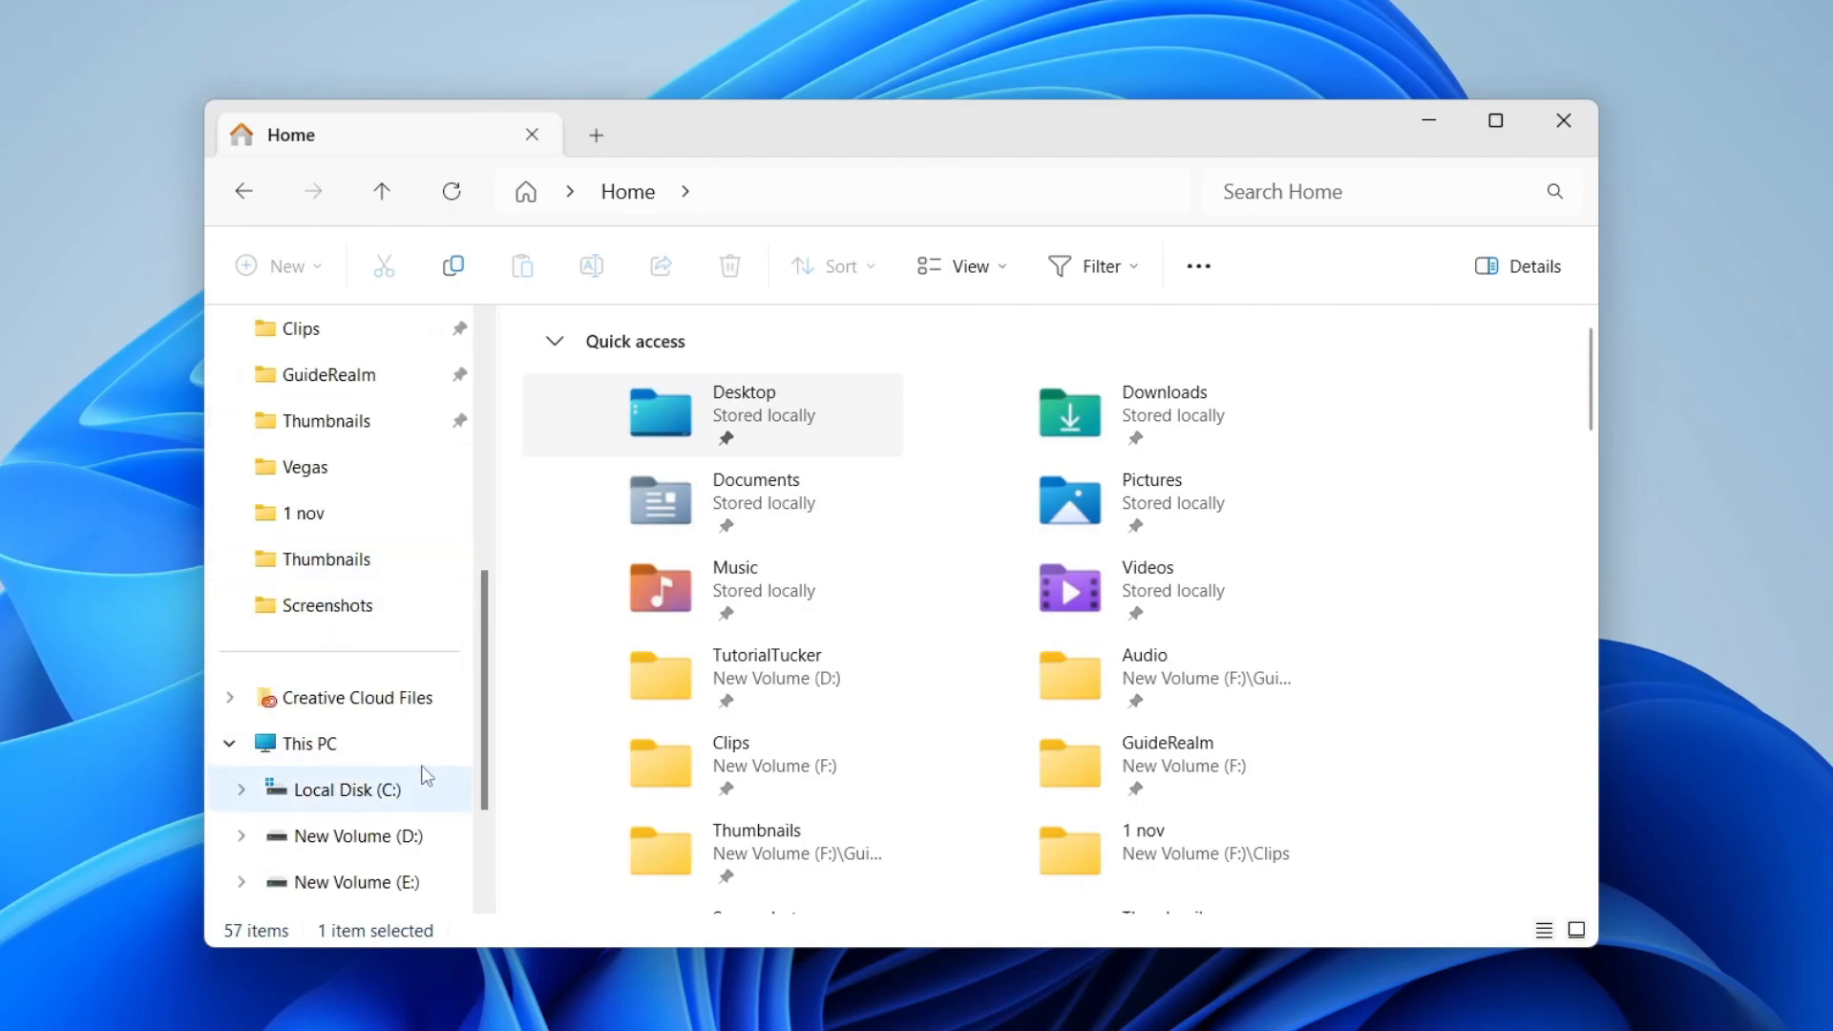
pyautogui.scroll(7, 348, 603)
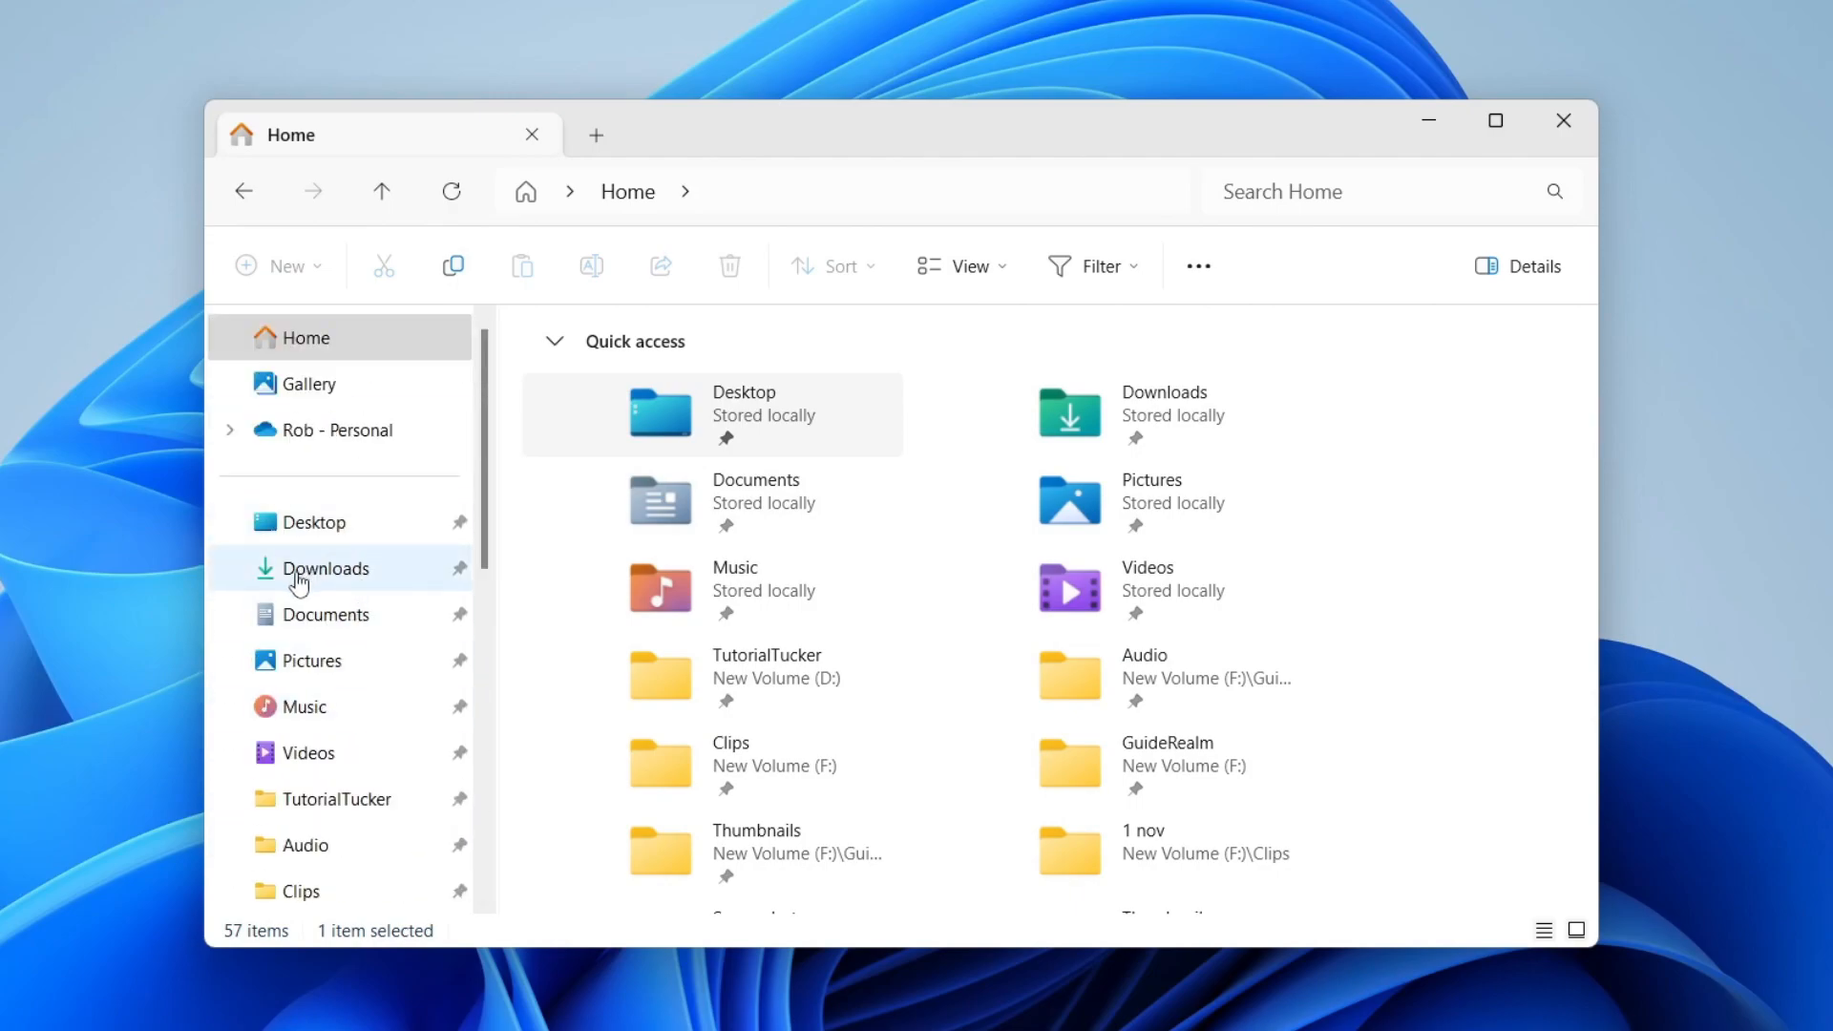
pyautogui.rightClick(343, 576)
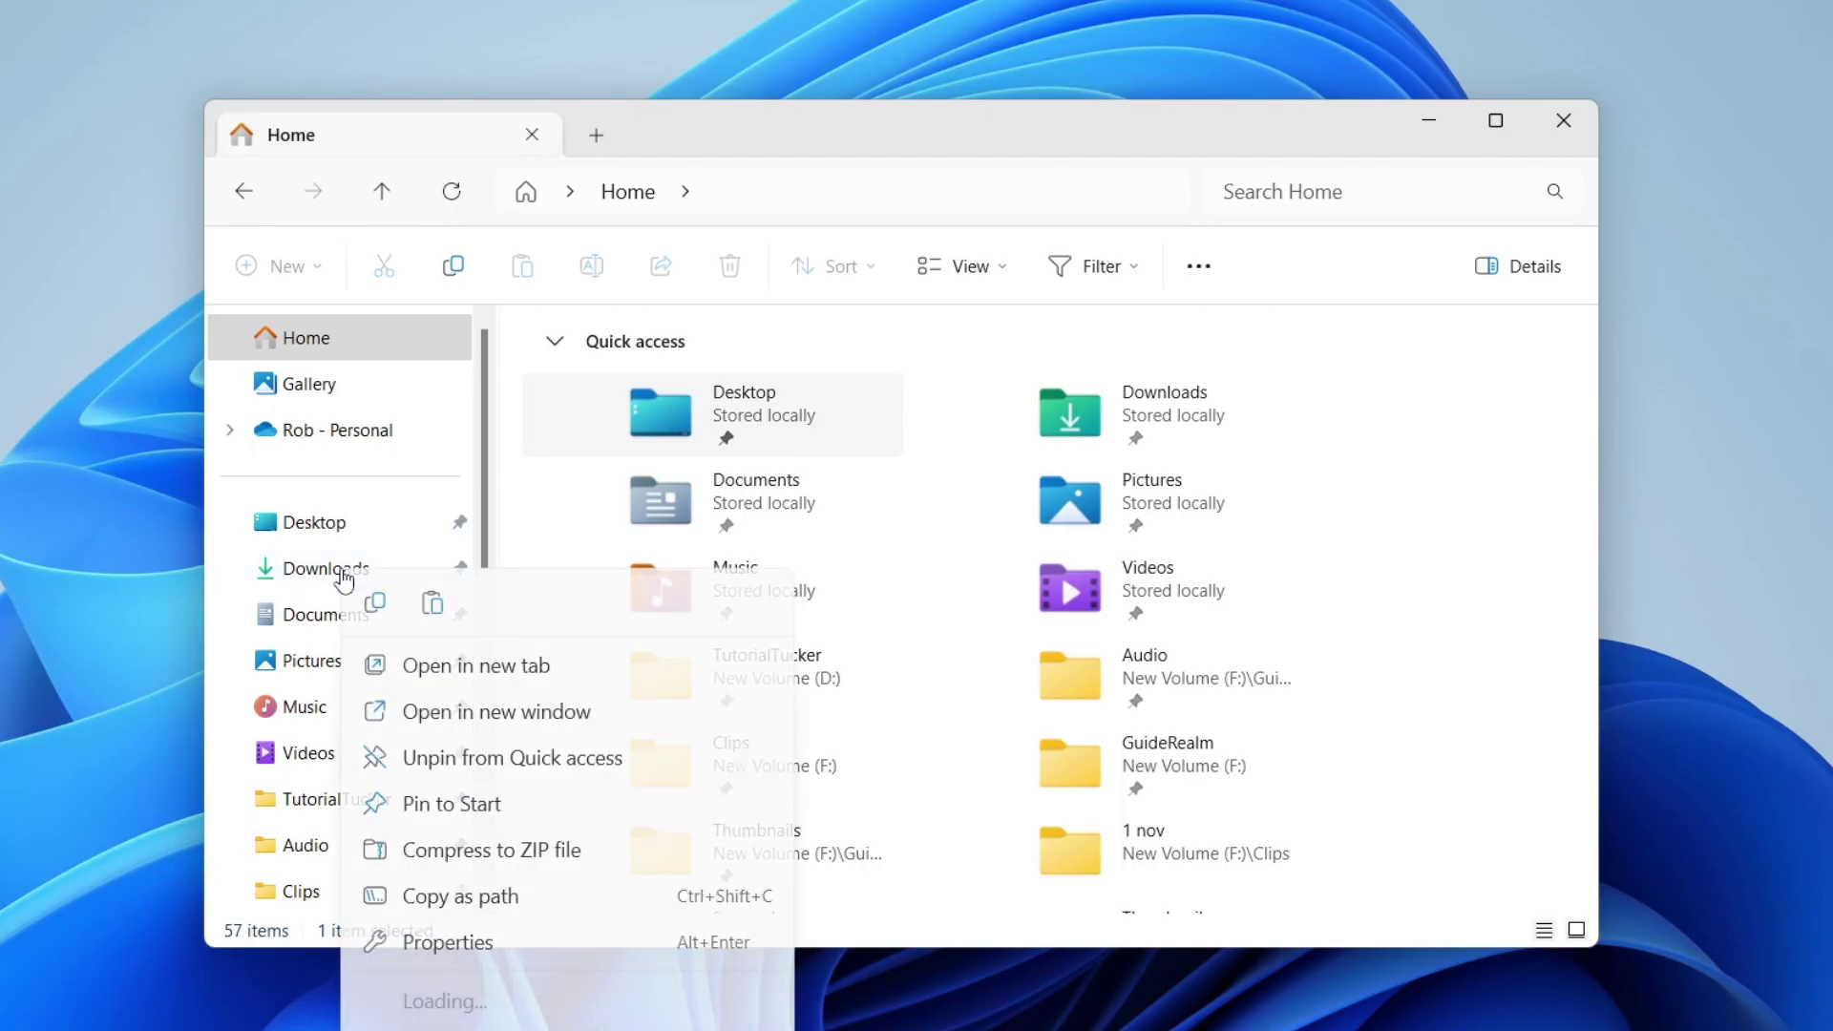
# - Show the Downloads folder's Location settings and start choosing a new location with Move
pyautogui.click(473, 946)
pyautogui.moveTo(673, 606); pyautogui.dragTo(816, 179)
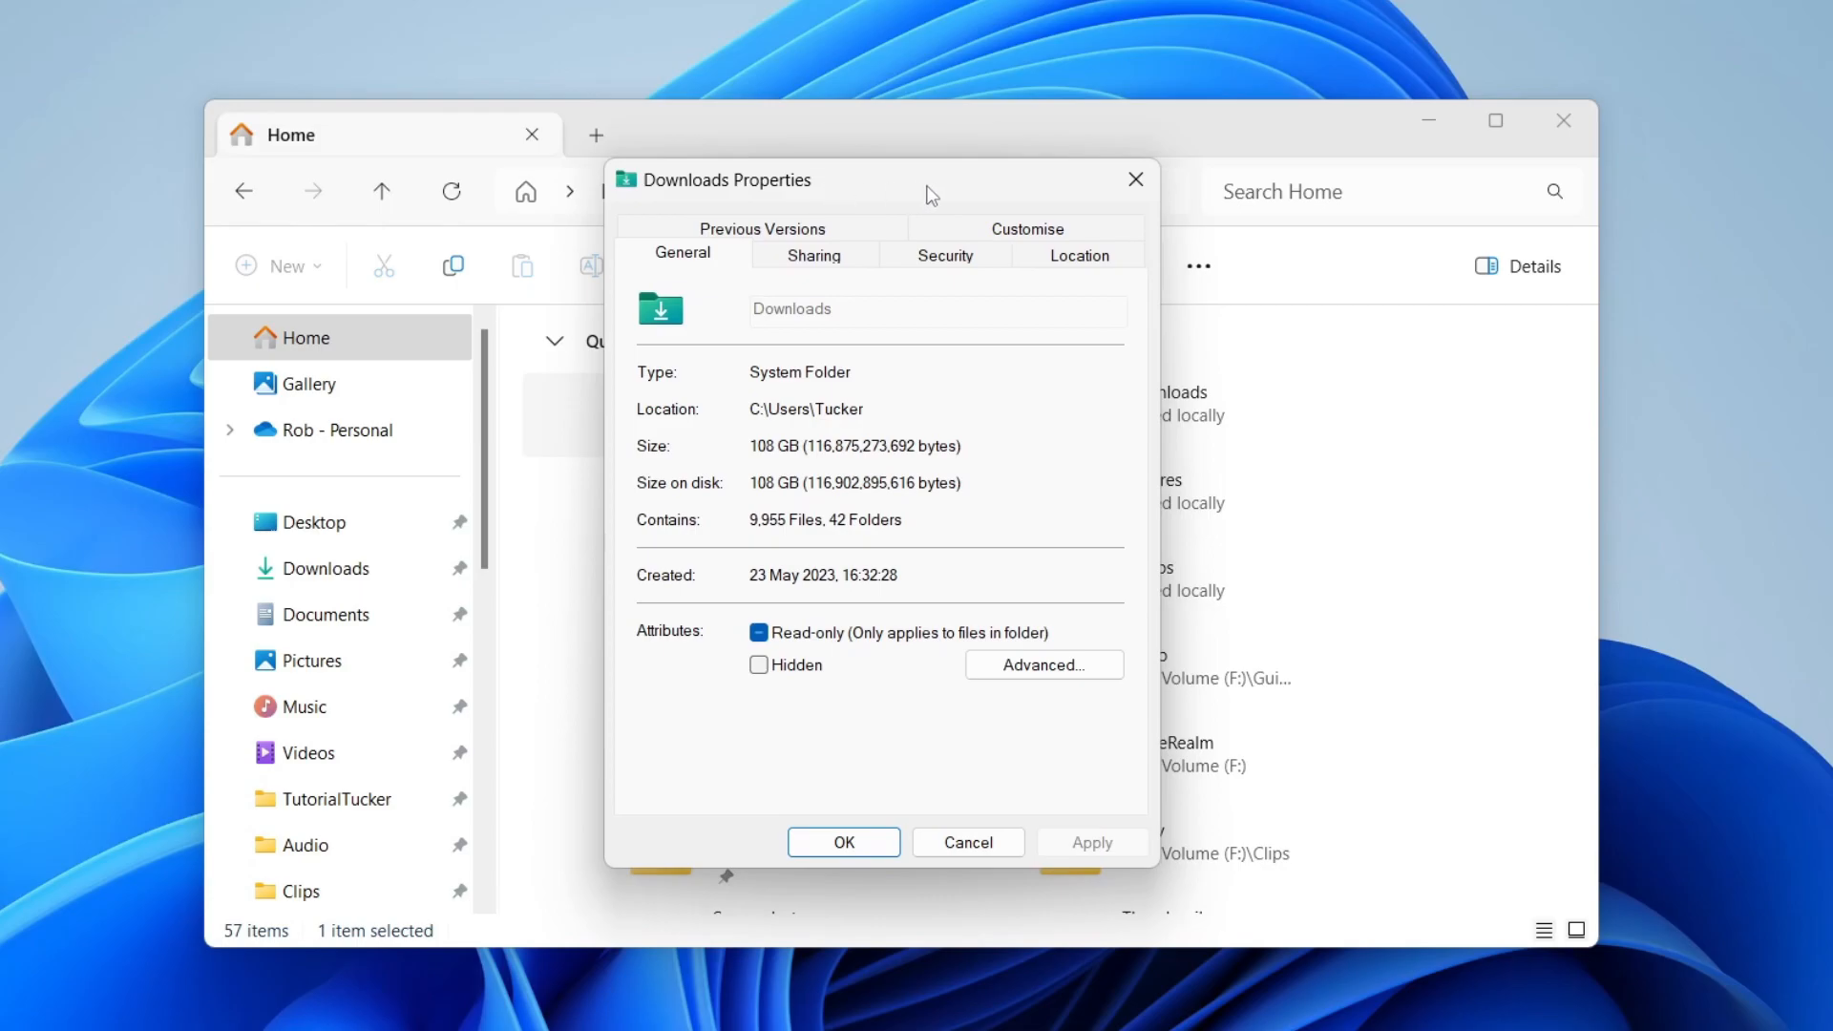
pyautogui.click(1075, 258)
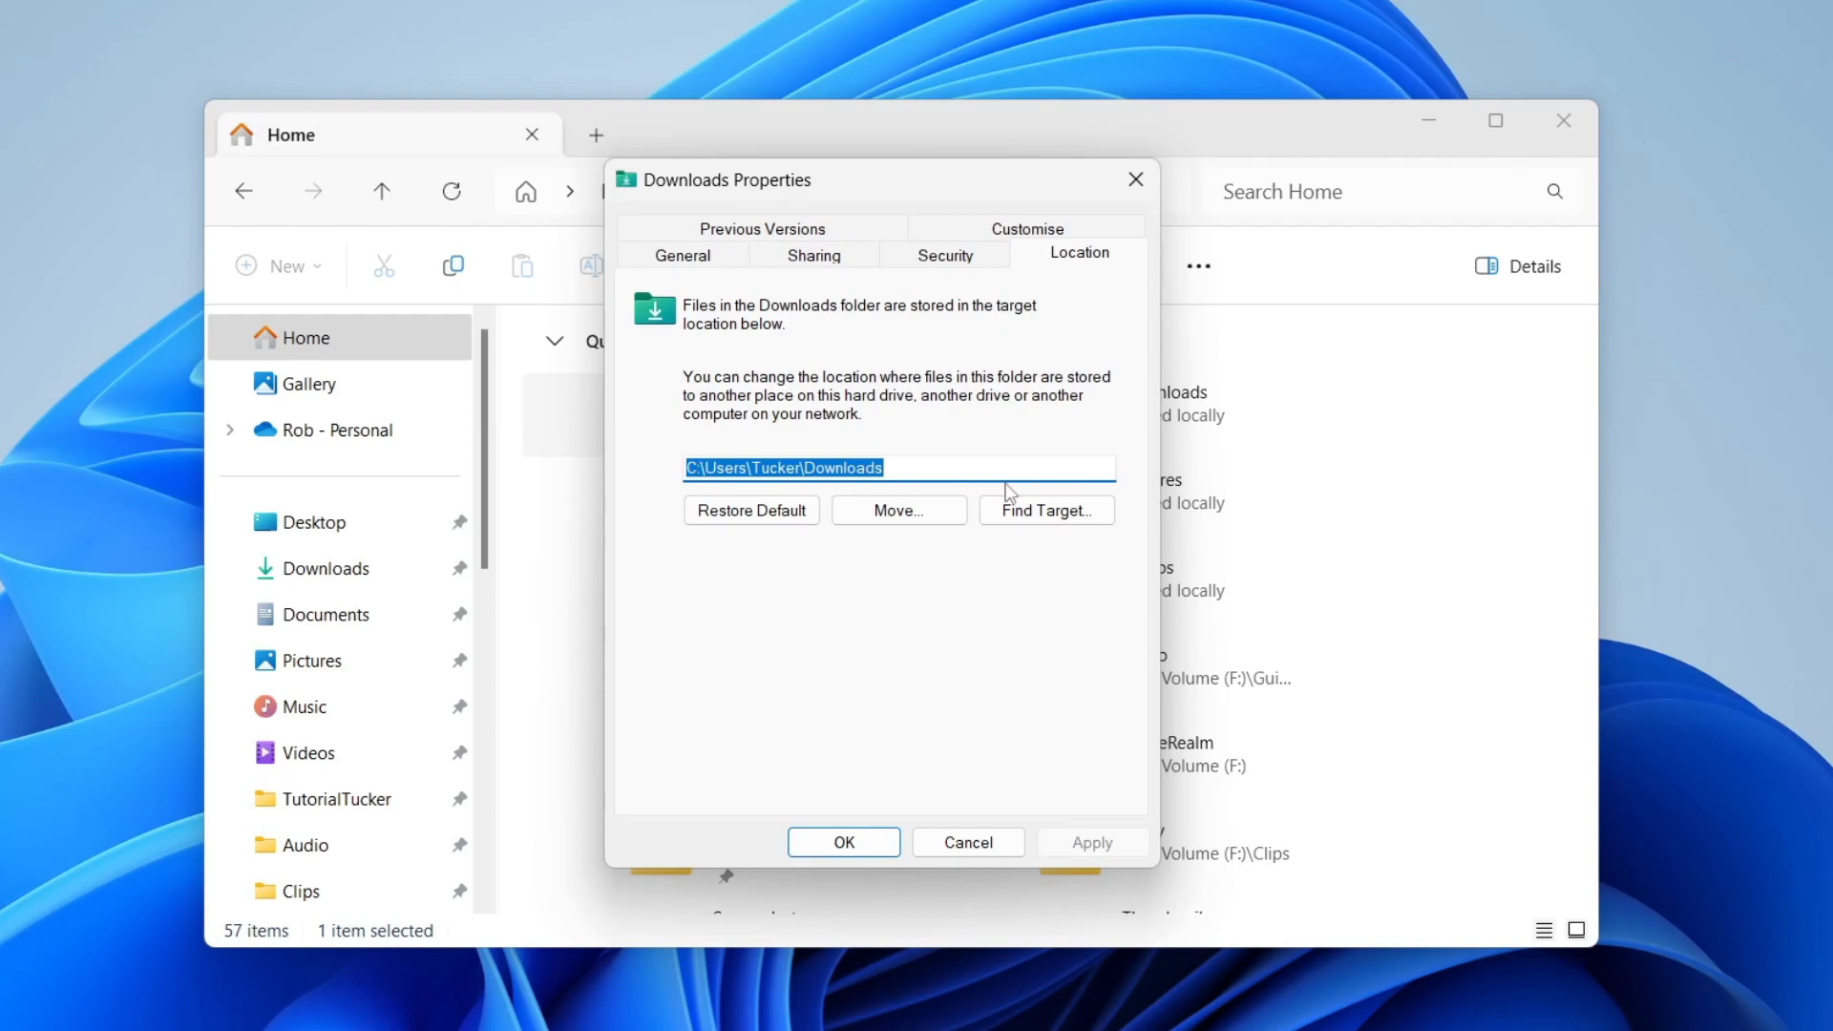
pyautogui.click(901, 513)
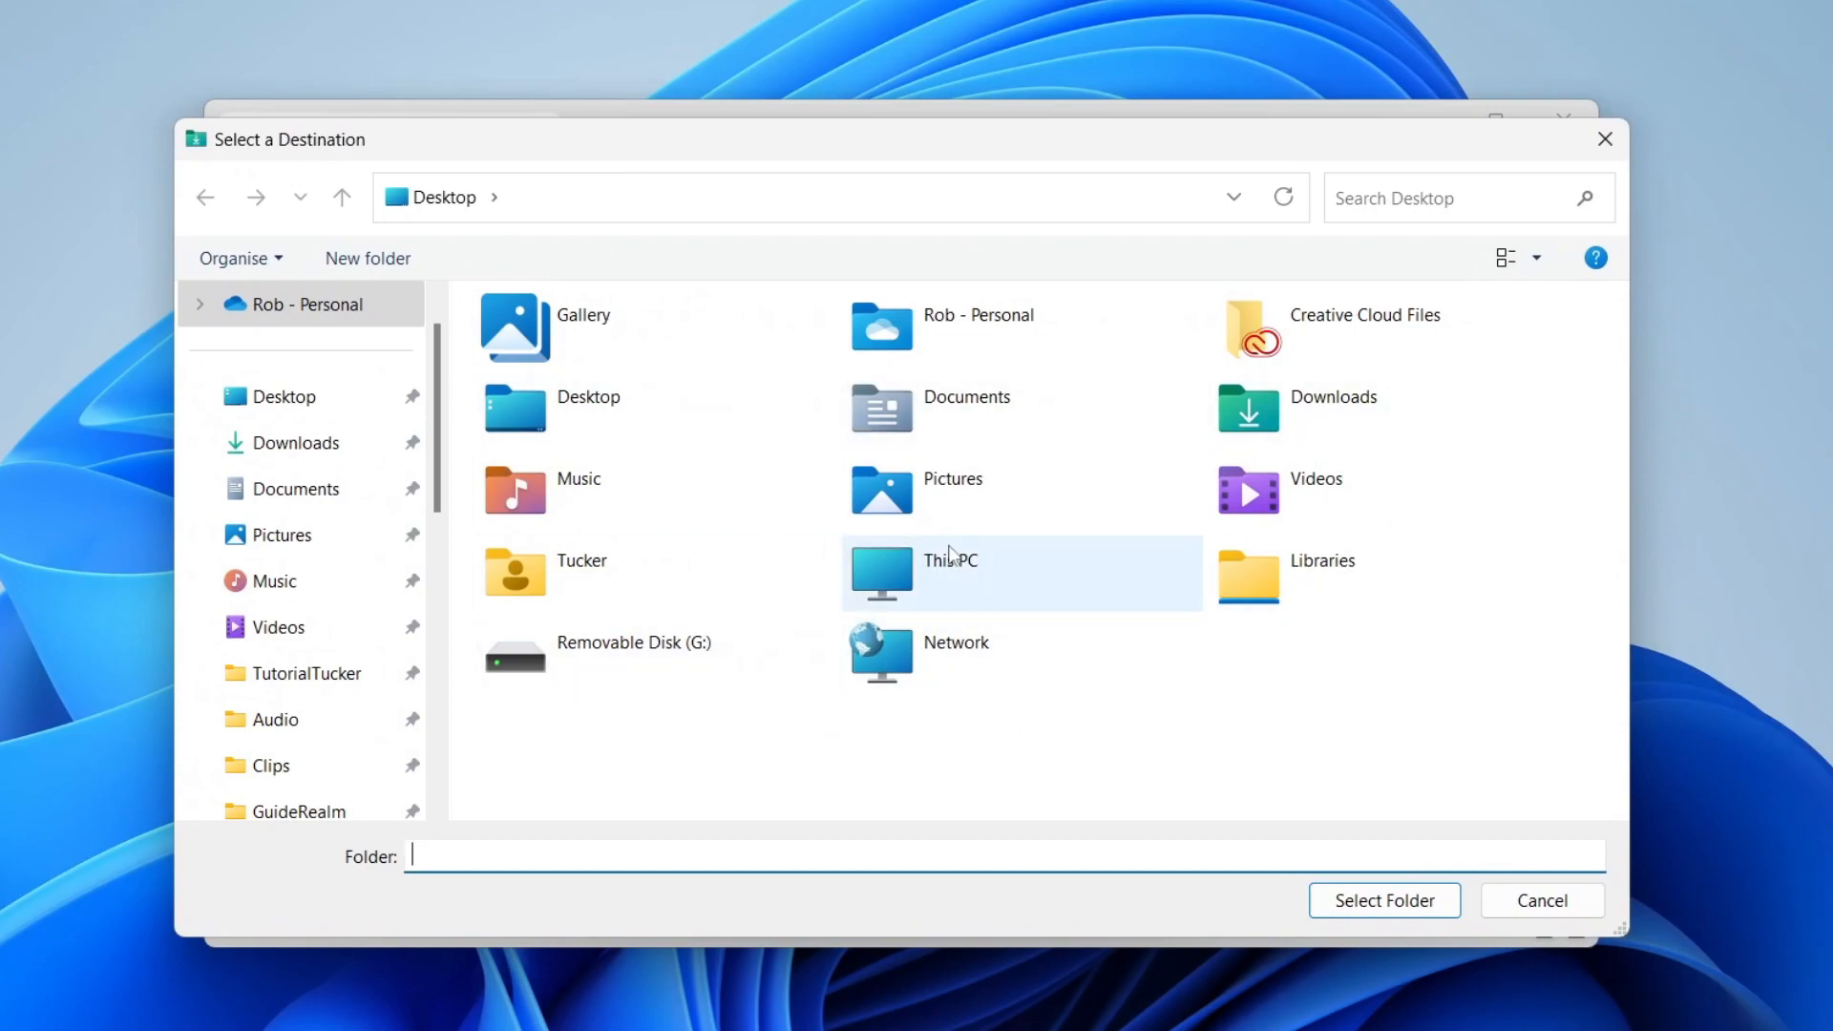
pyautogui.scroll(-3, 330, 592)
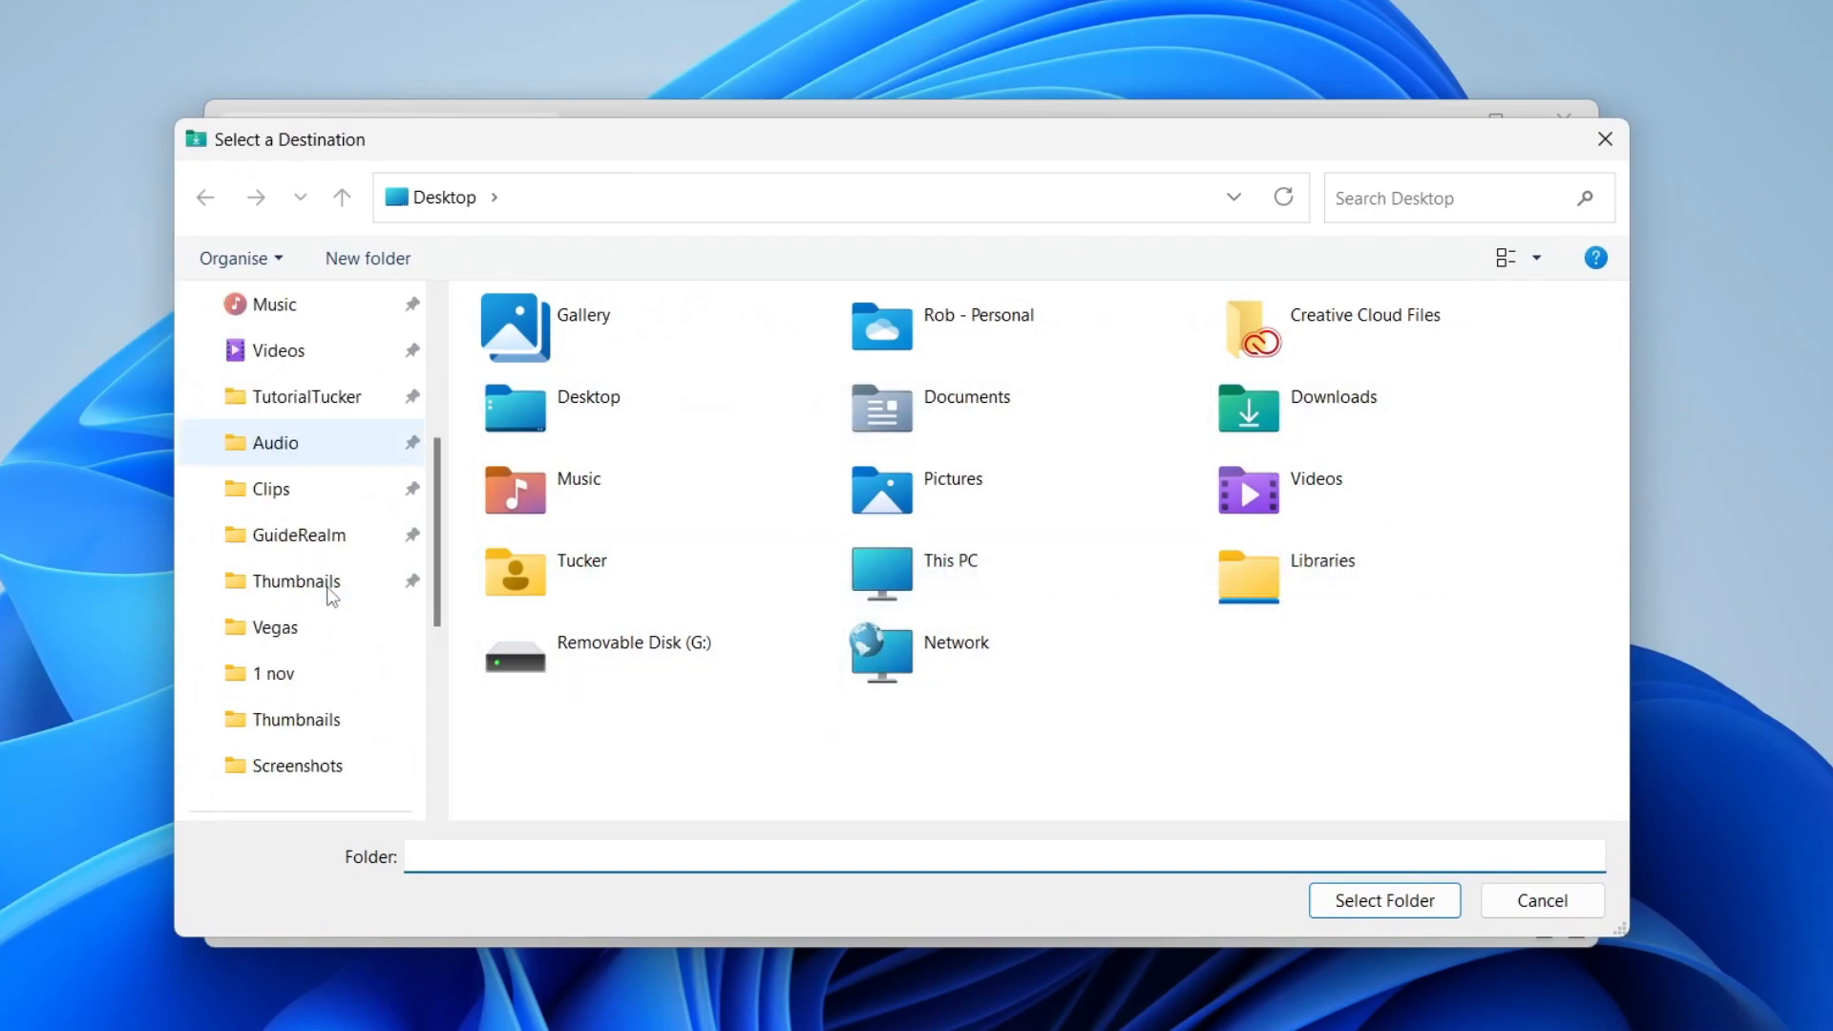
pyautogui.scroll(-2, 329, 592)
pyautogui.scroll(-2, 330, 592)
# - Create a 'New Downloads' folder on New Volume (F:) and select it as the destination
pyautogui.click(279, 627)
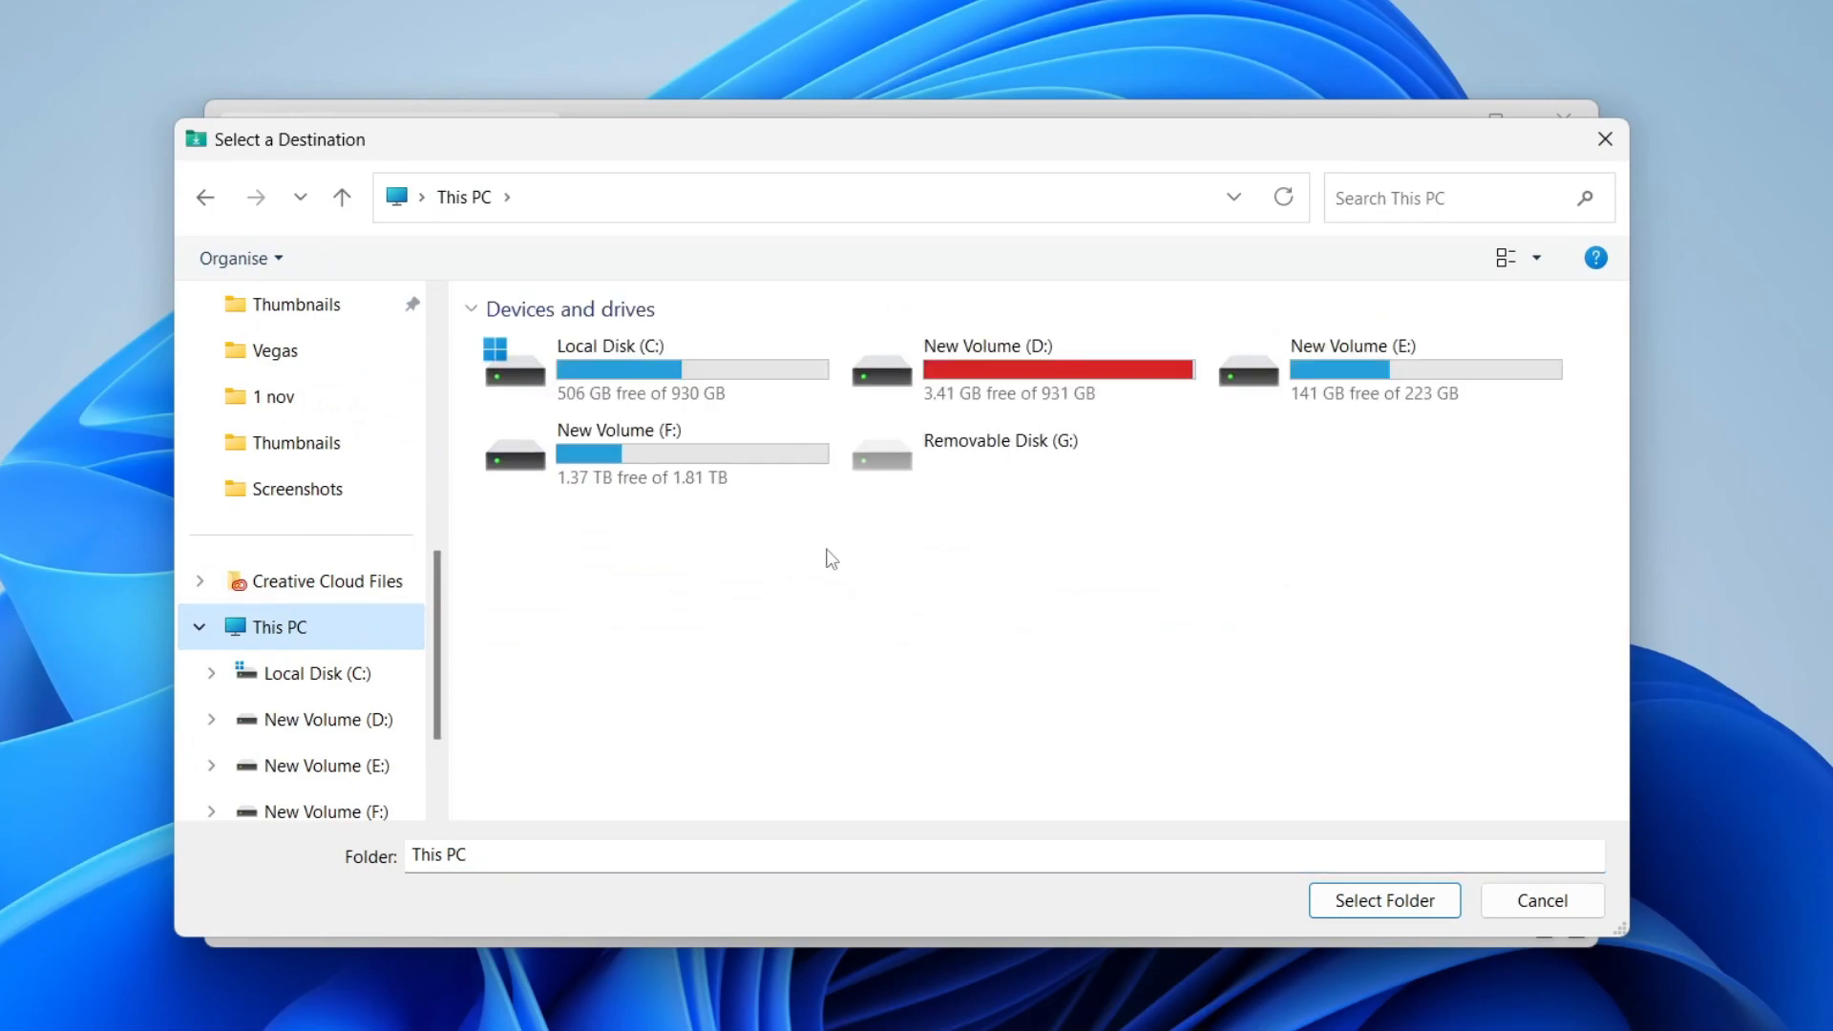
pyautogui.doubleClick(601, 479)
pyautogui.rightClick(591, 589)
pyautogui.moveTo(661, 934)
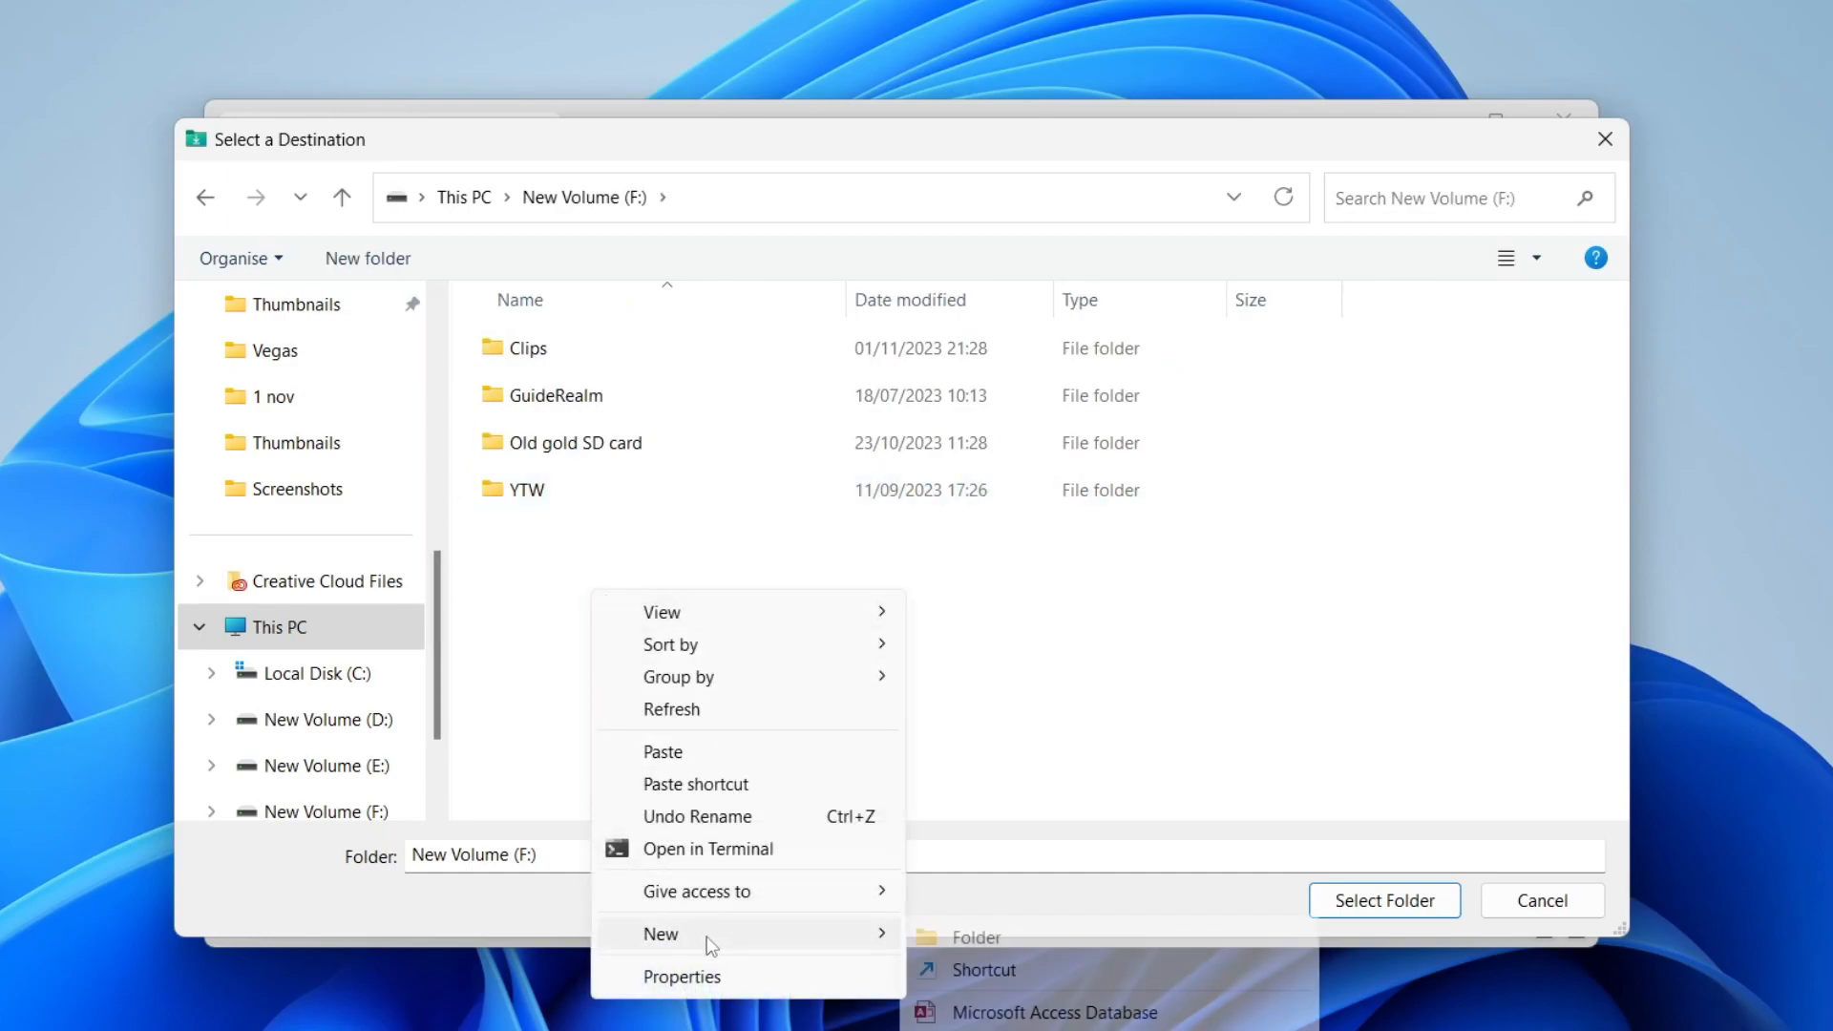
pyautogui.click(977, 936)
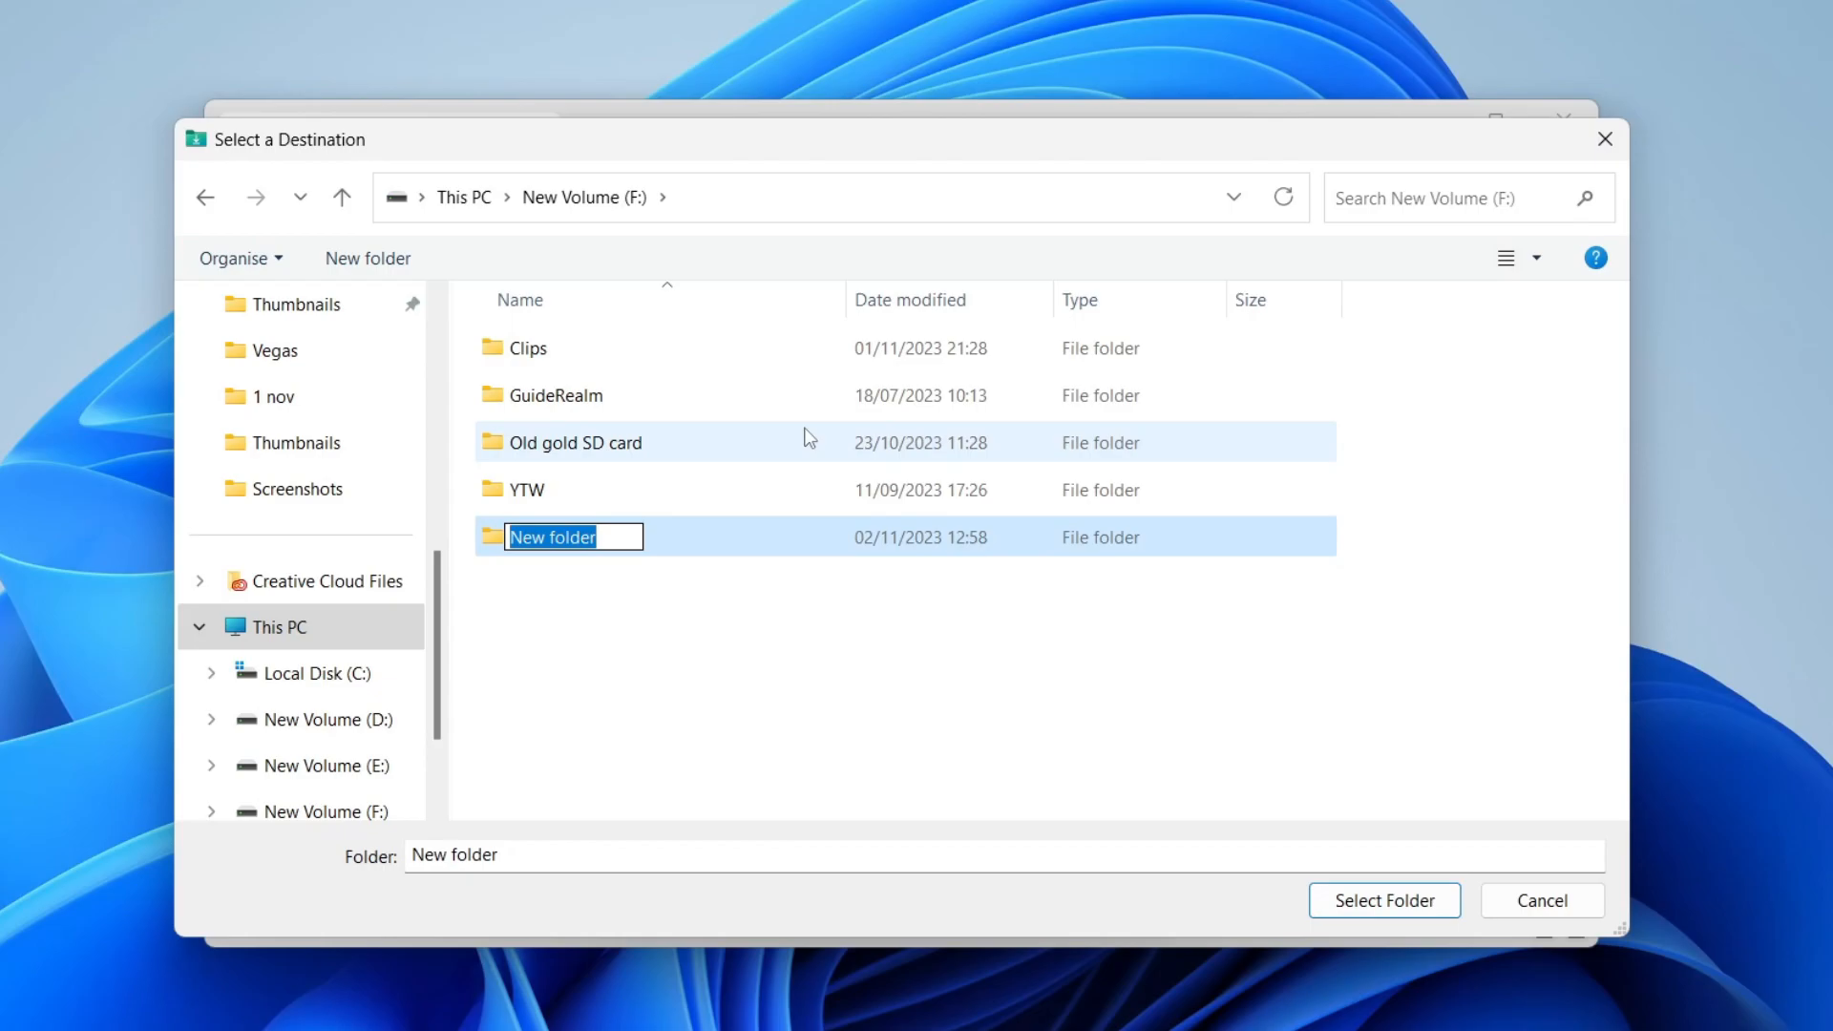
pyautogui.write('New Downloads')
pyautogui.press('Return')
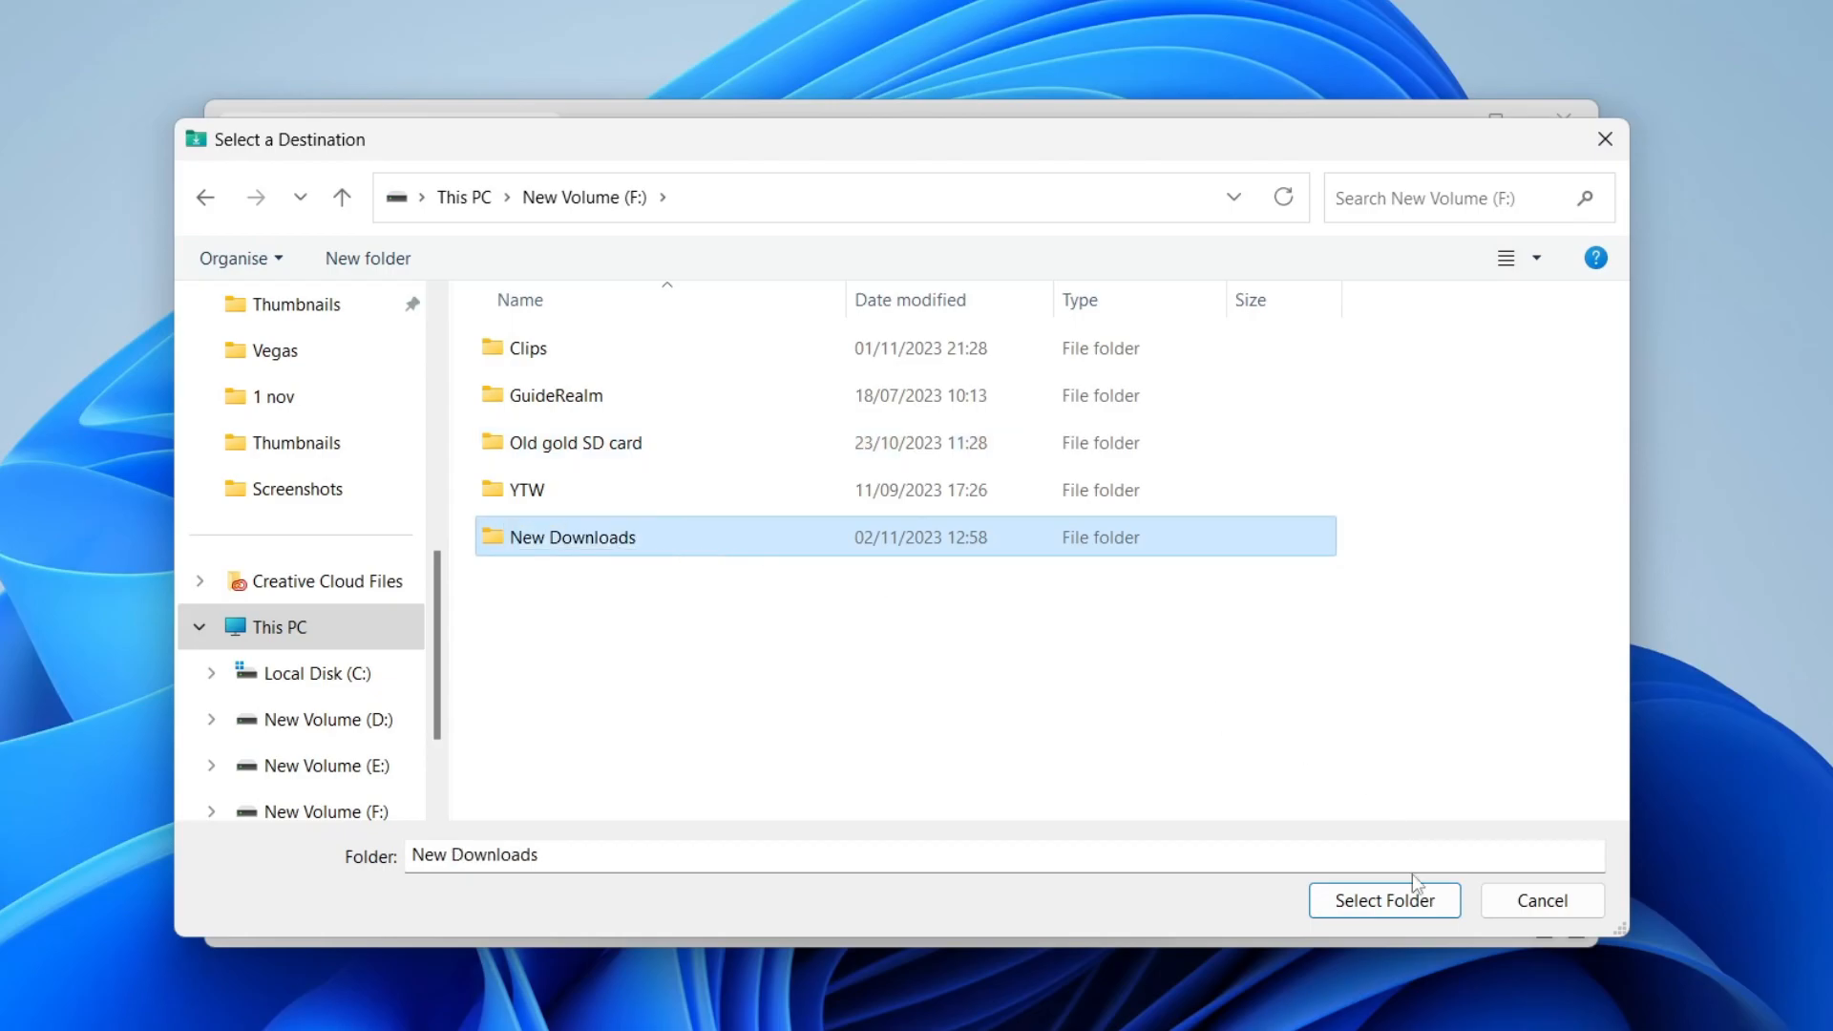
pyautogui.click(1386, 901)
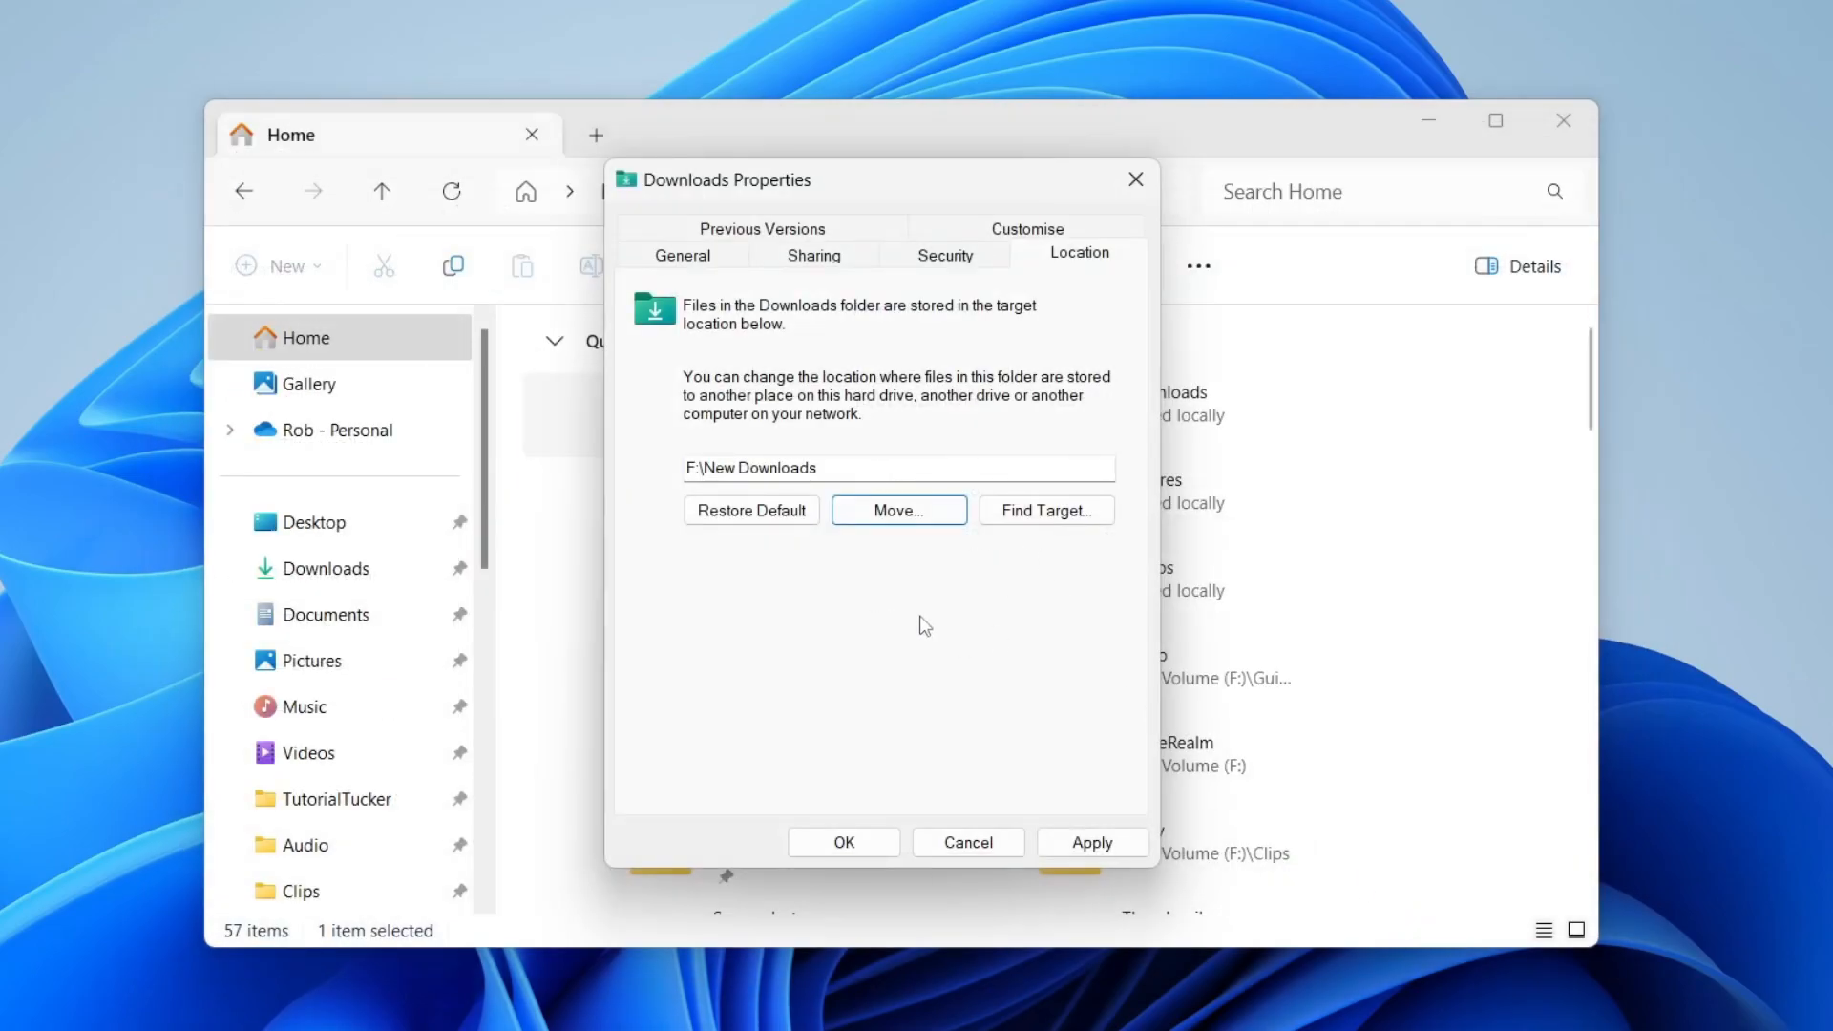
# - Apply F:\New Downloads as the location and answer the move-existing-files prompt
pyautogui.click(1096, 845)
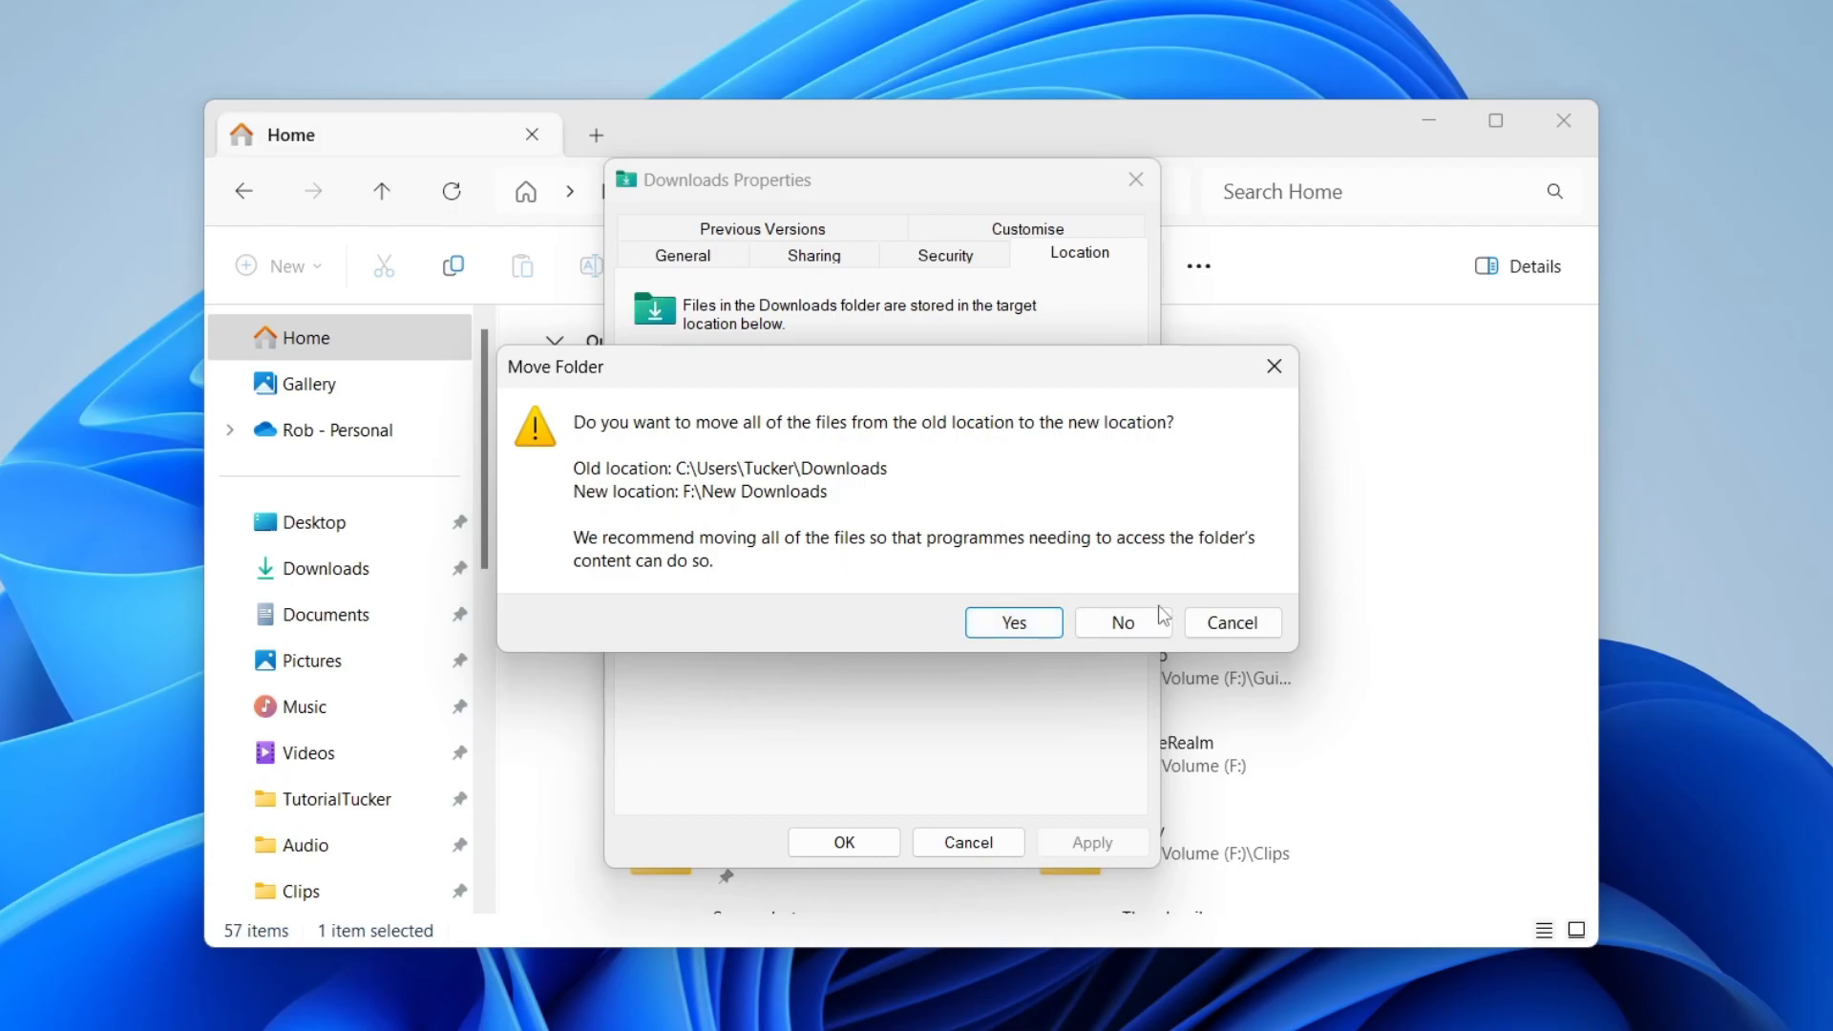
pyautogui.click(1120, 623)
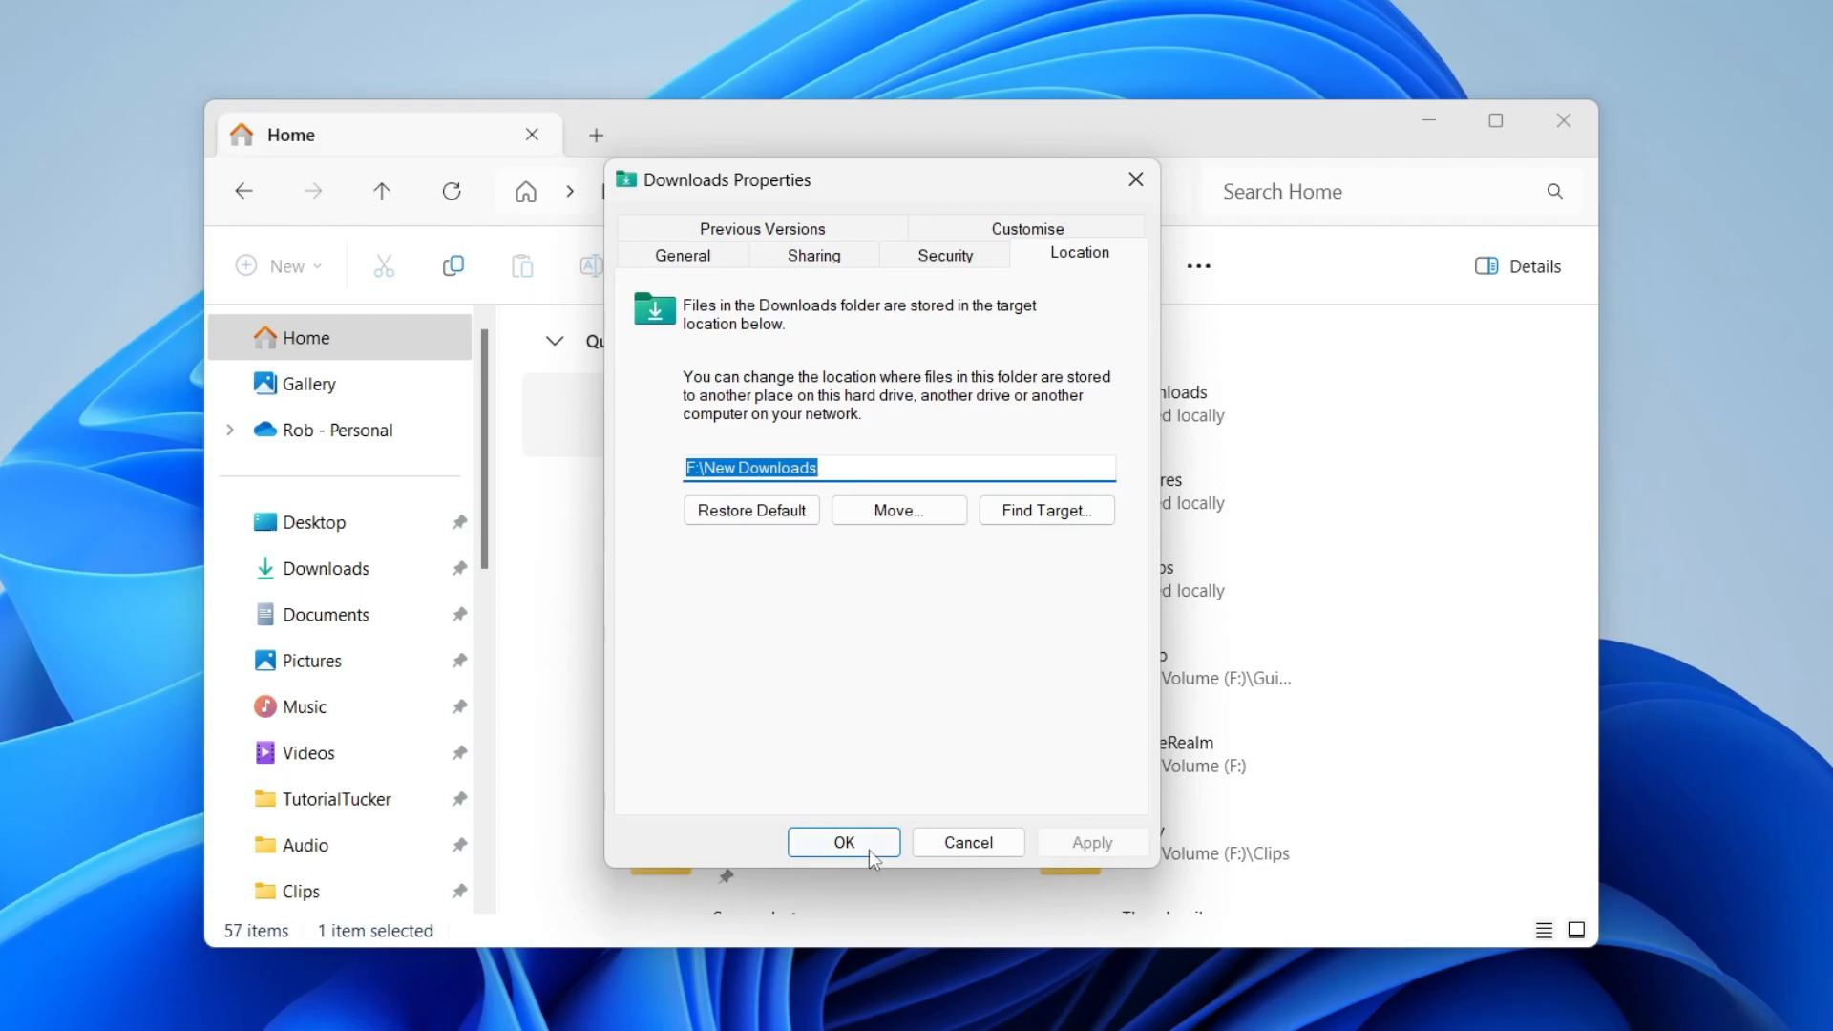
# - Confirm with OK to close Downloads Properties, then switch to Google Chrome
pyautogui.click(832, 843)
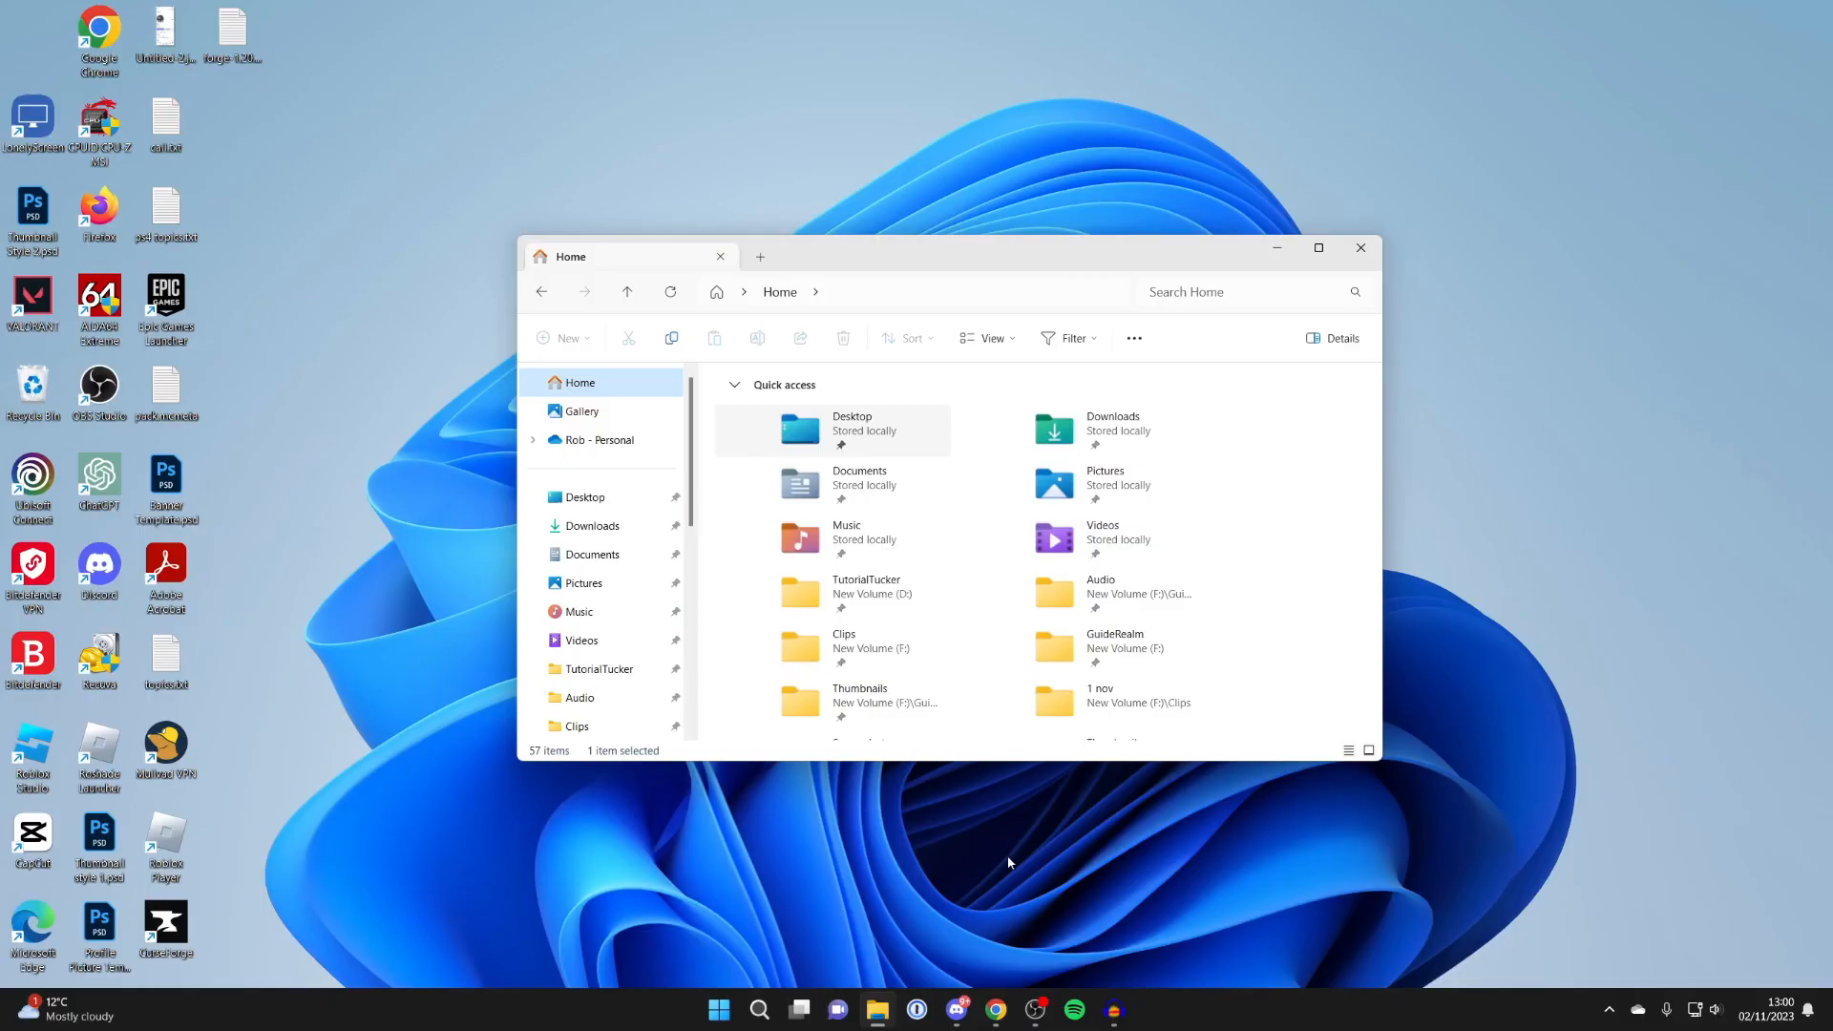
pyautogui.click(998, 1010)
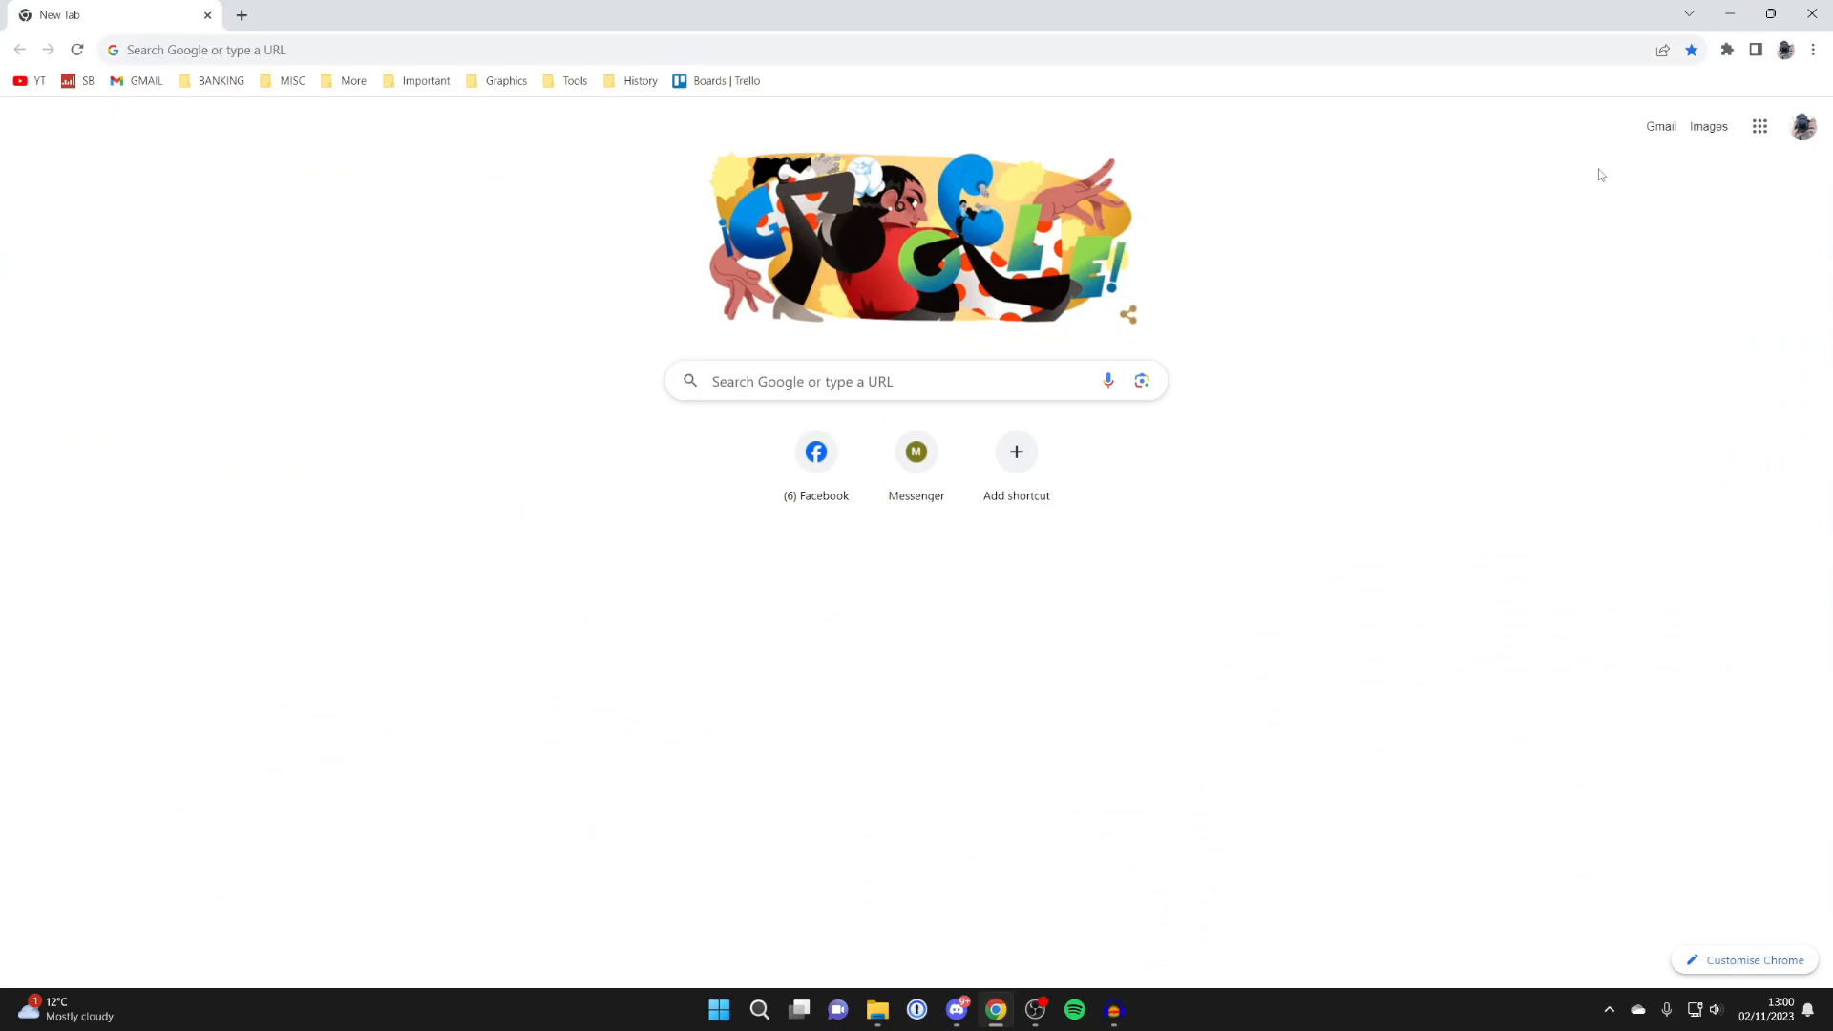
# - Go to Chrome Settings > Downloads and choose Change next to Location
pyautogui.click(1813, 50)
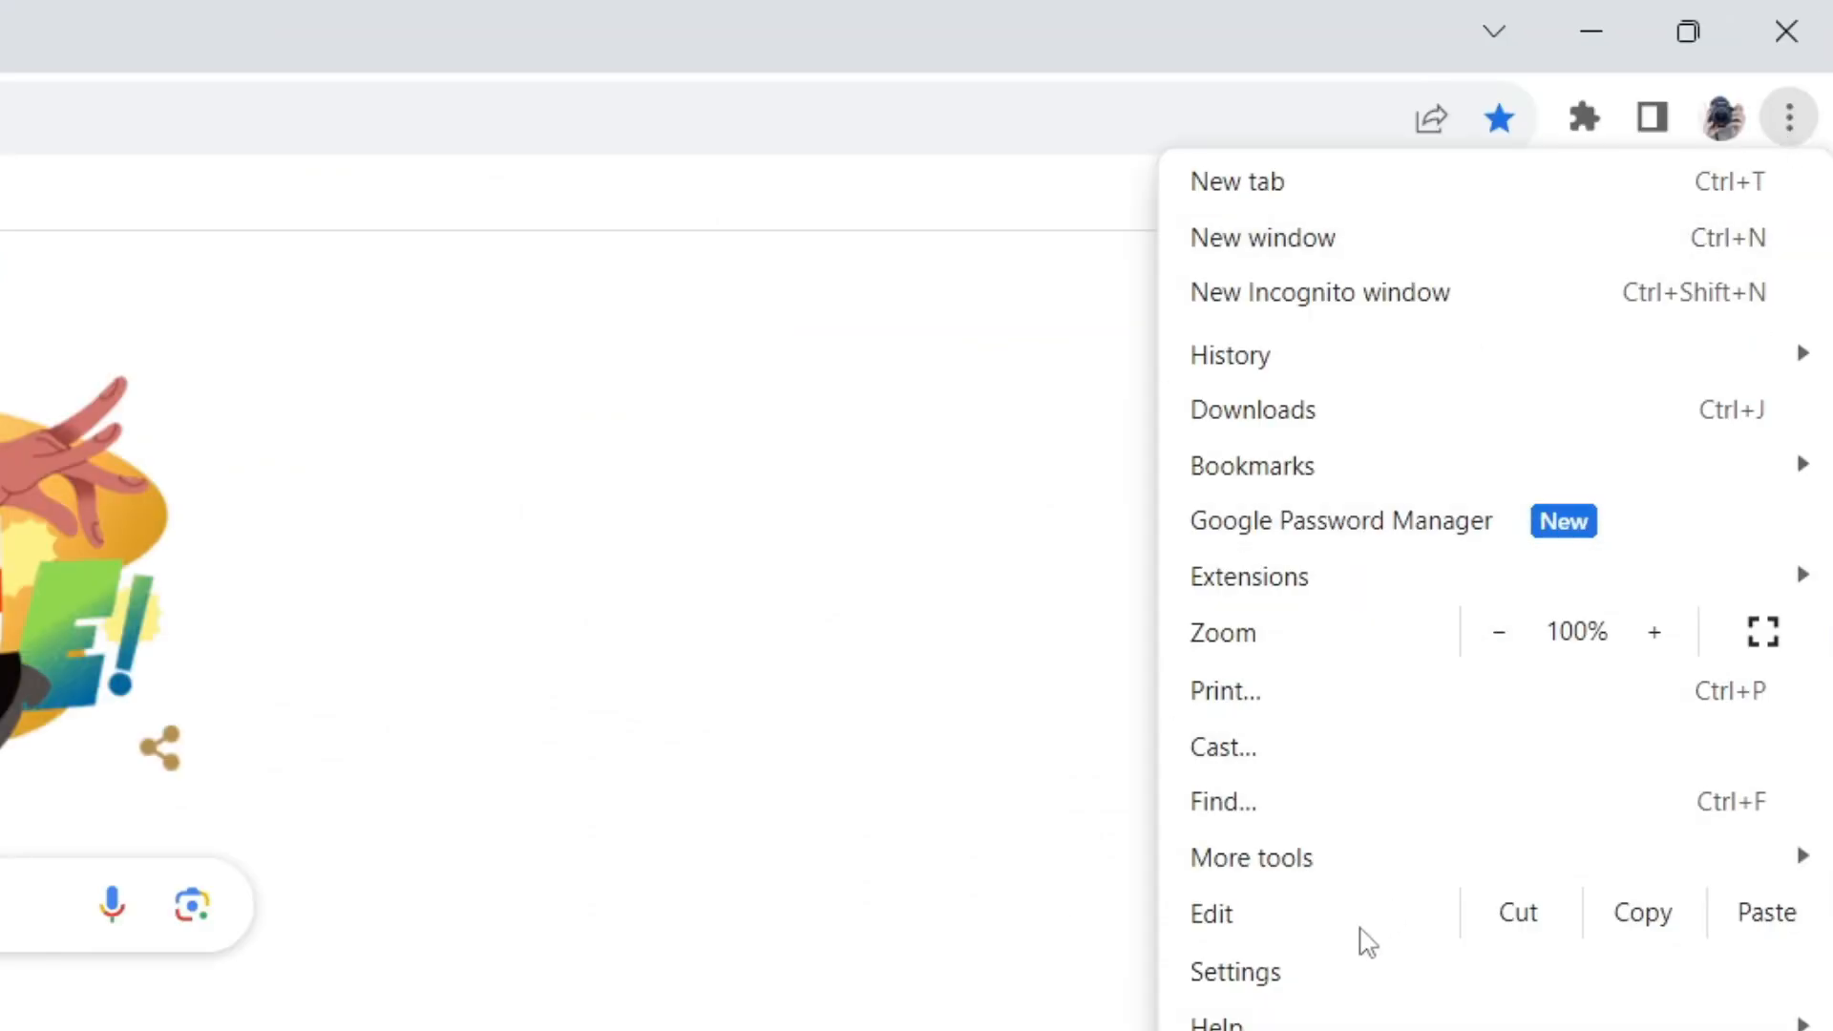
pyautogui.click(1331, 959)
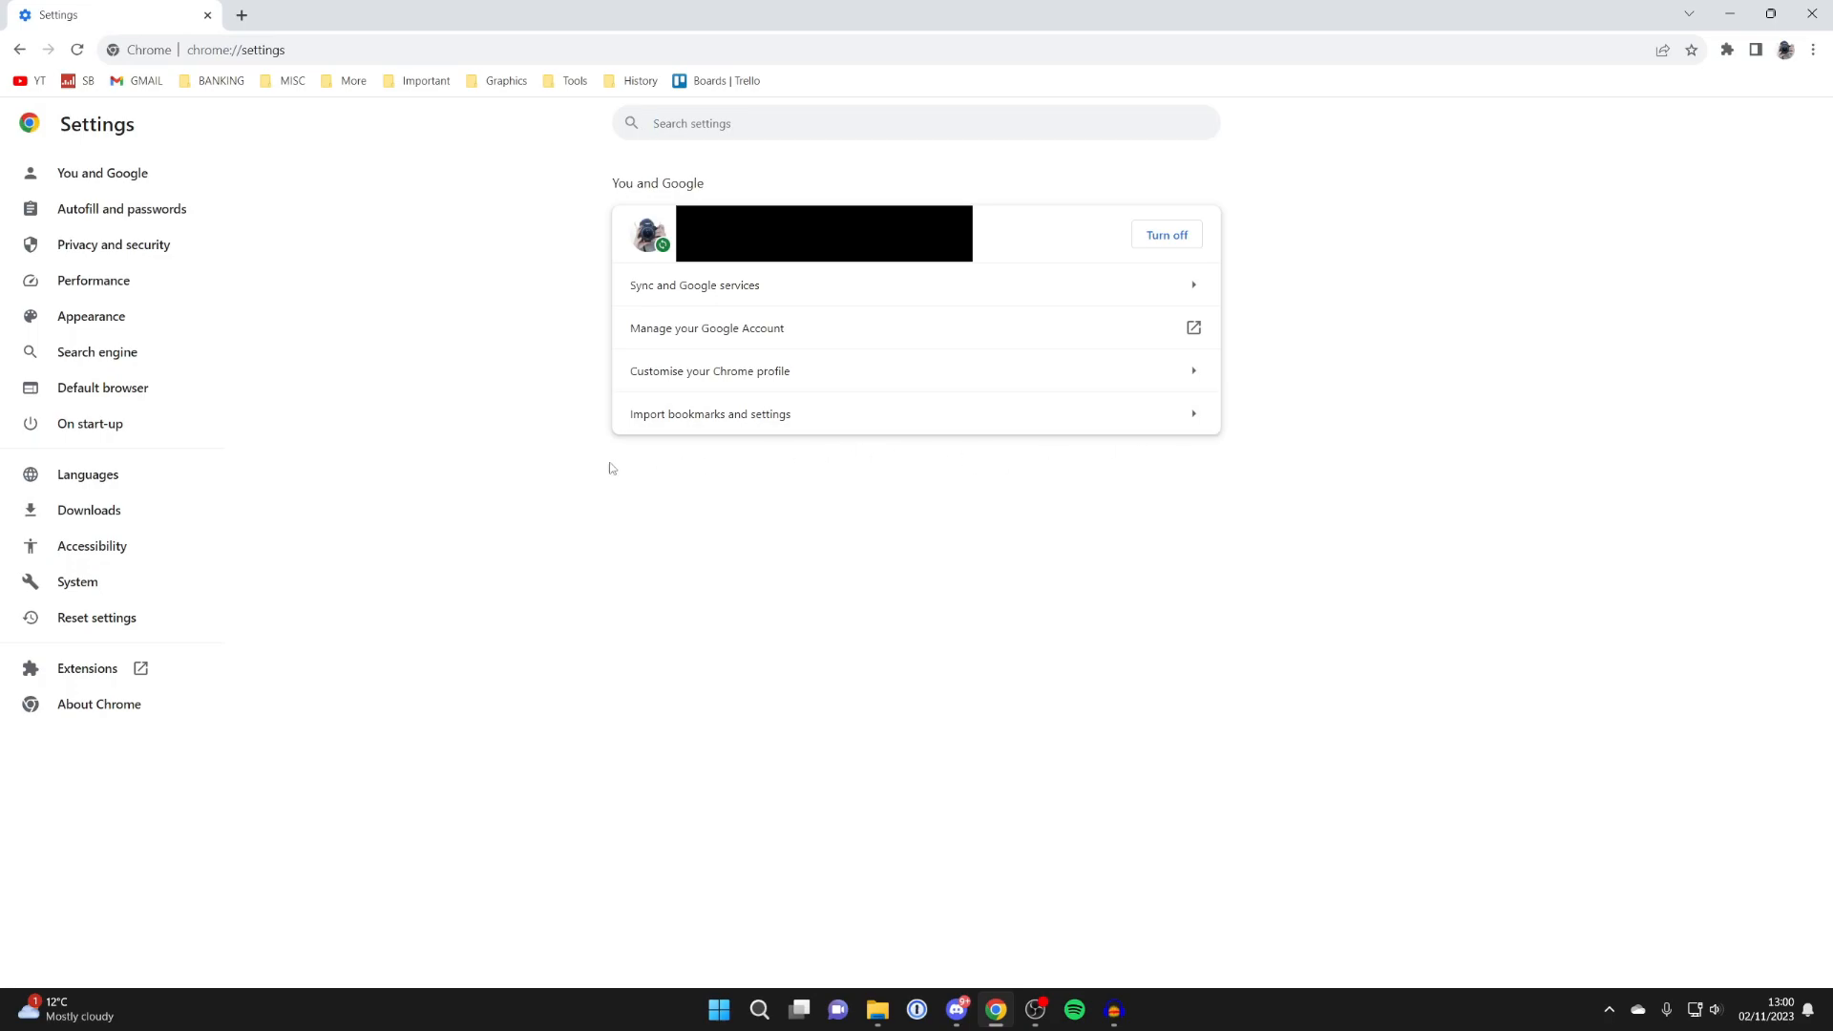
pyautogui.click(126, 517)
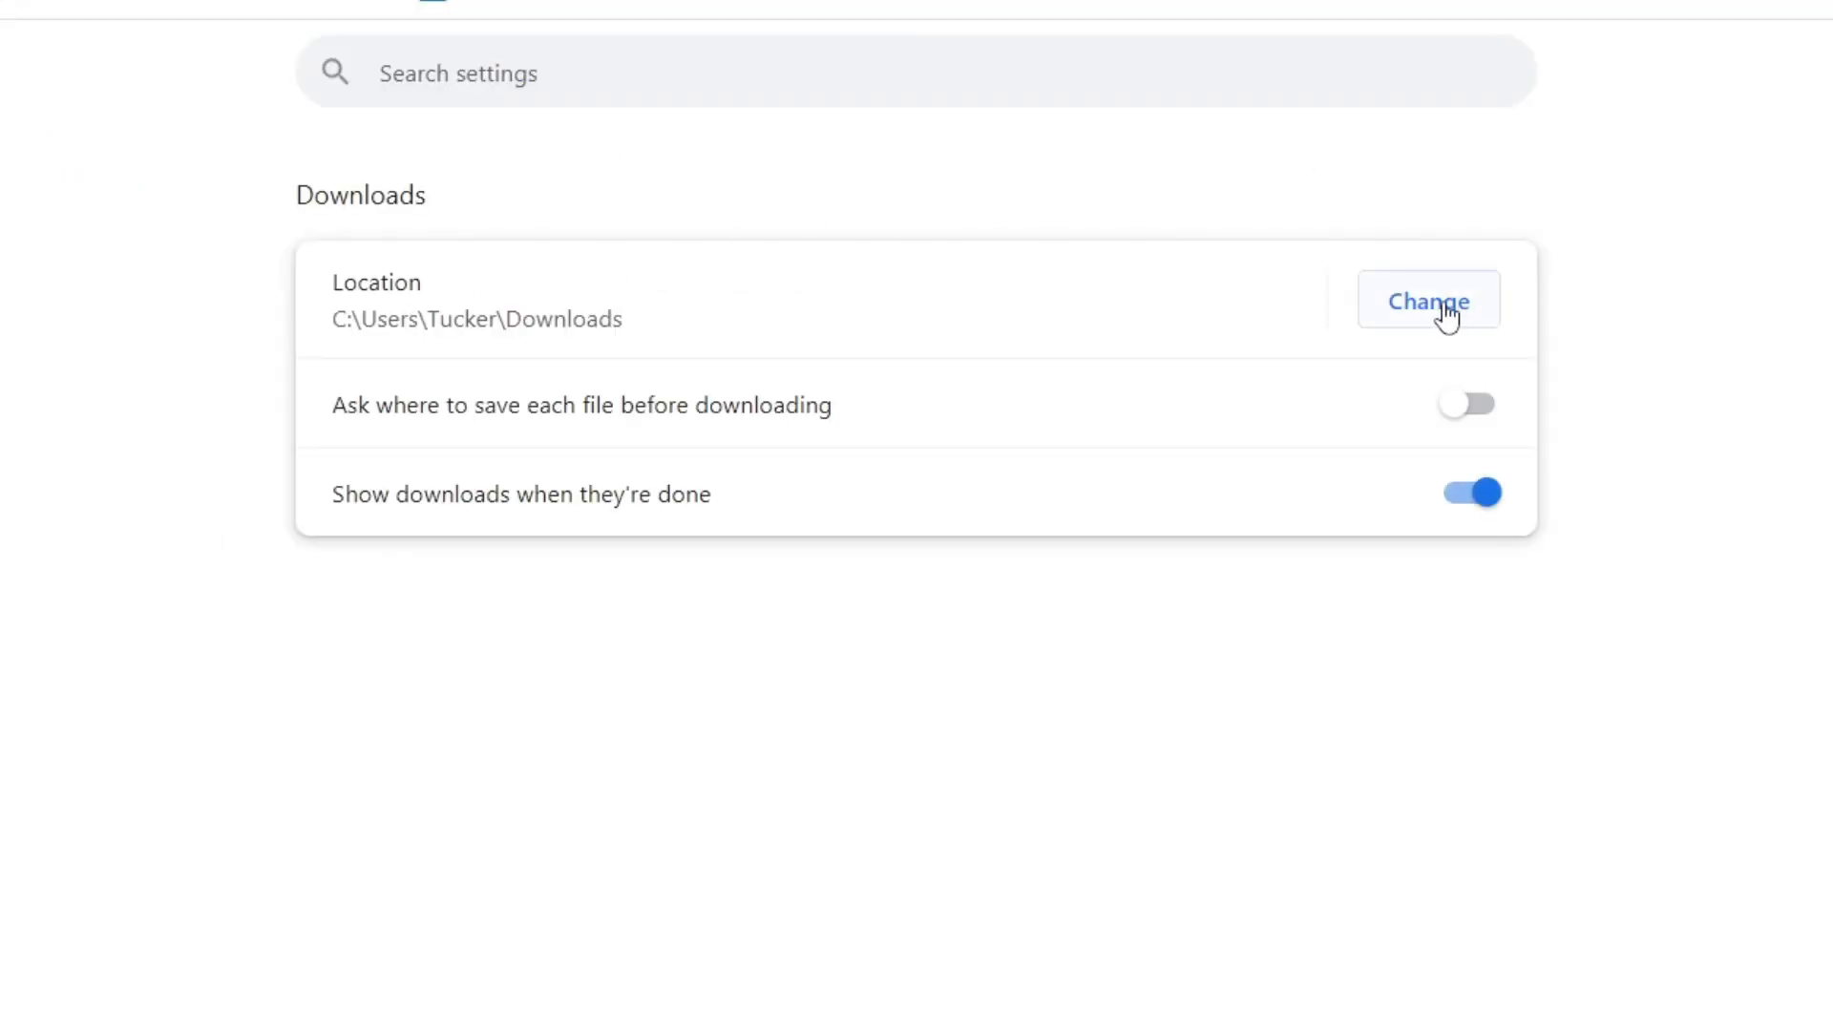
pyautogui.click(1444, 311)
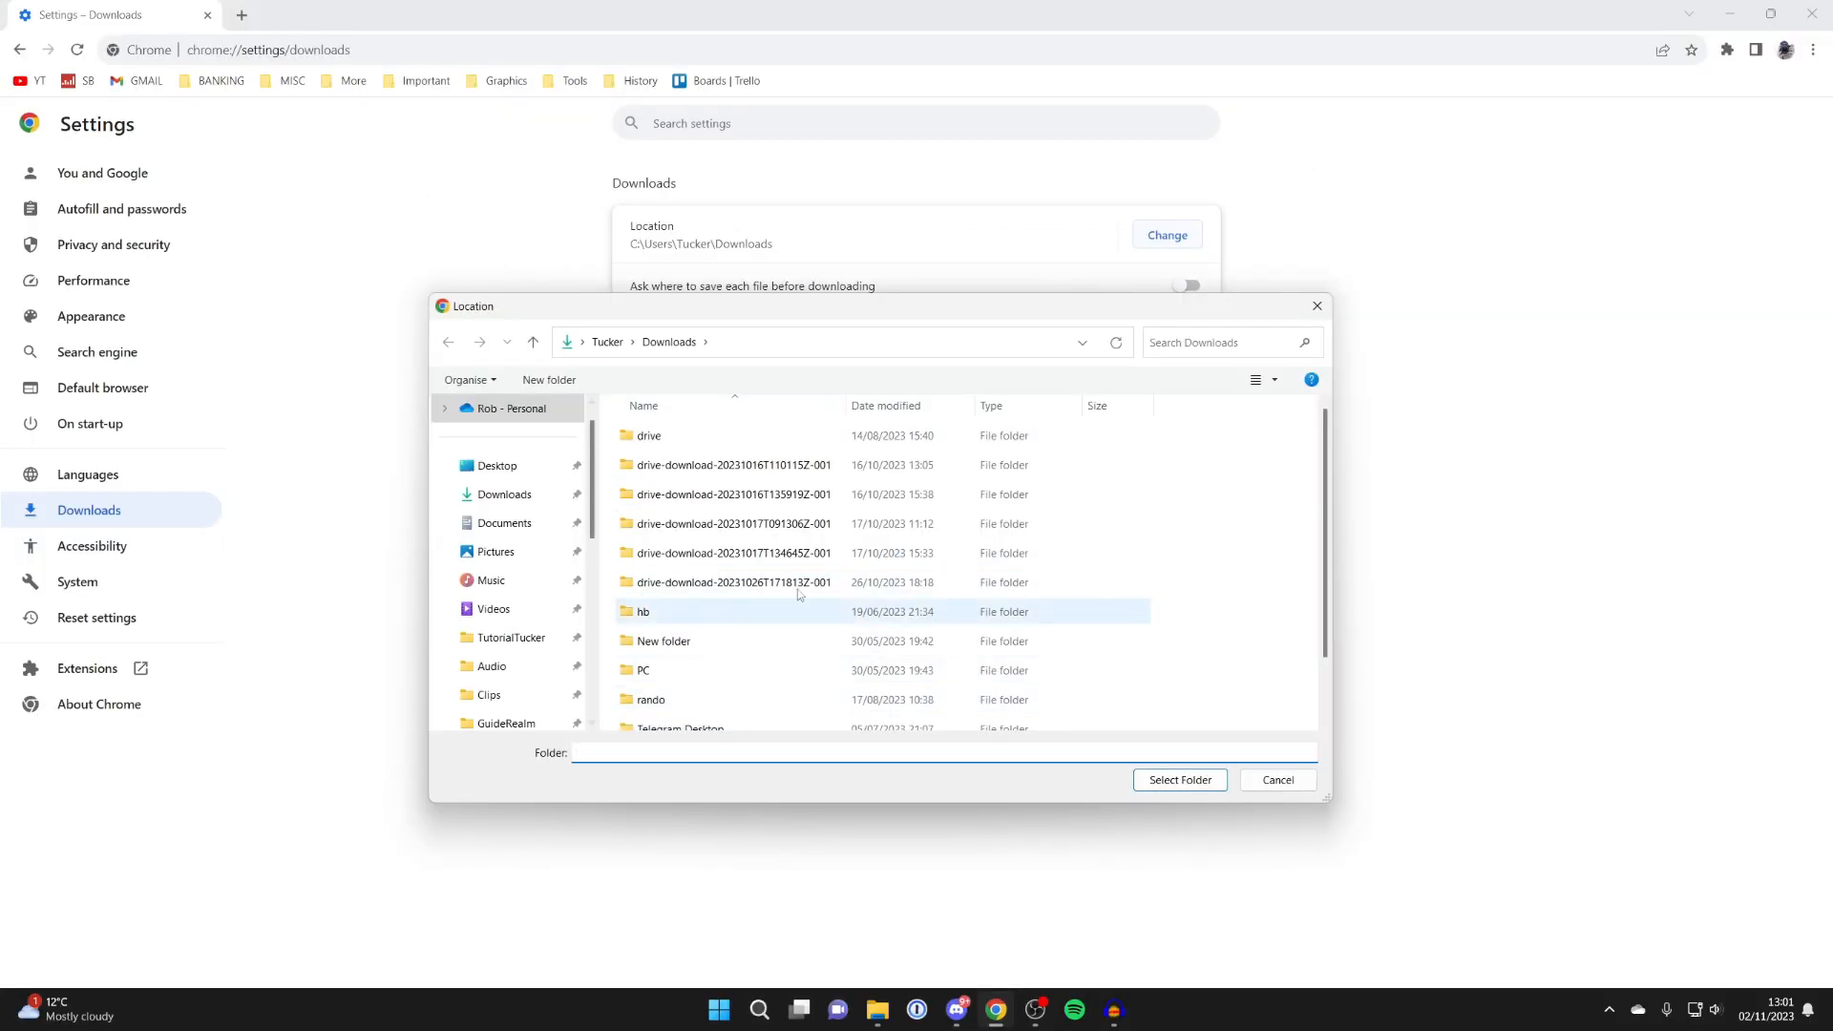
pyautogui.scroll(-3, 505, 531)
pyautogui.scroll(-3, 506, 538)
pyautogui.scroll(-3, 508, 551)
pyautogui.scroll(-2, 512, 567)
# - Browse via This PC to New Volume (F:) and highlight its Downloads folder
pyautogui.click(494, 609)
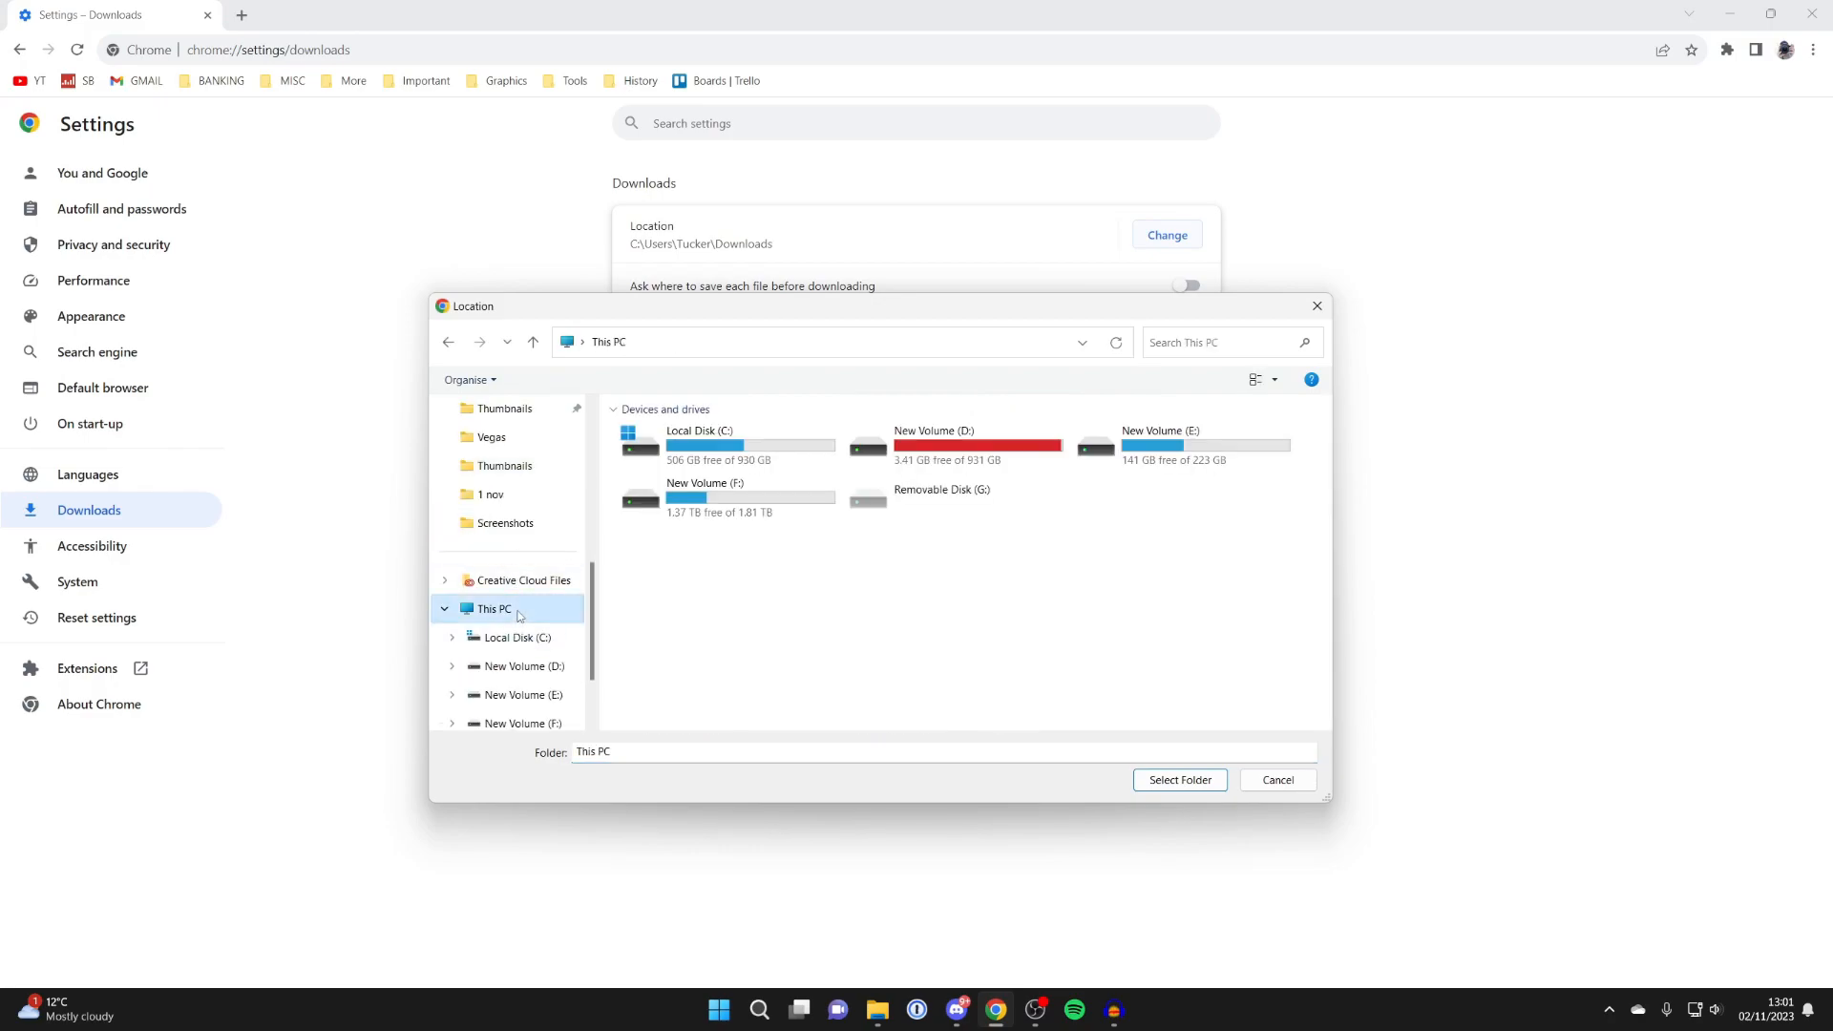
pyautogui.doubleClick(728, 498)
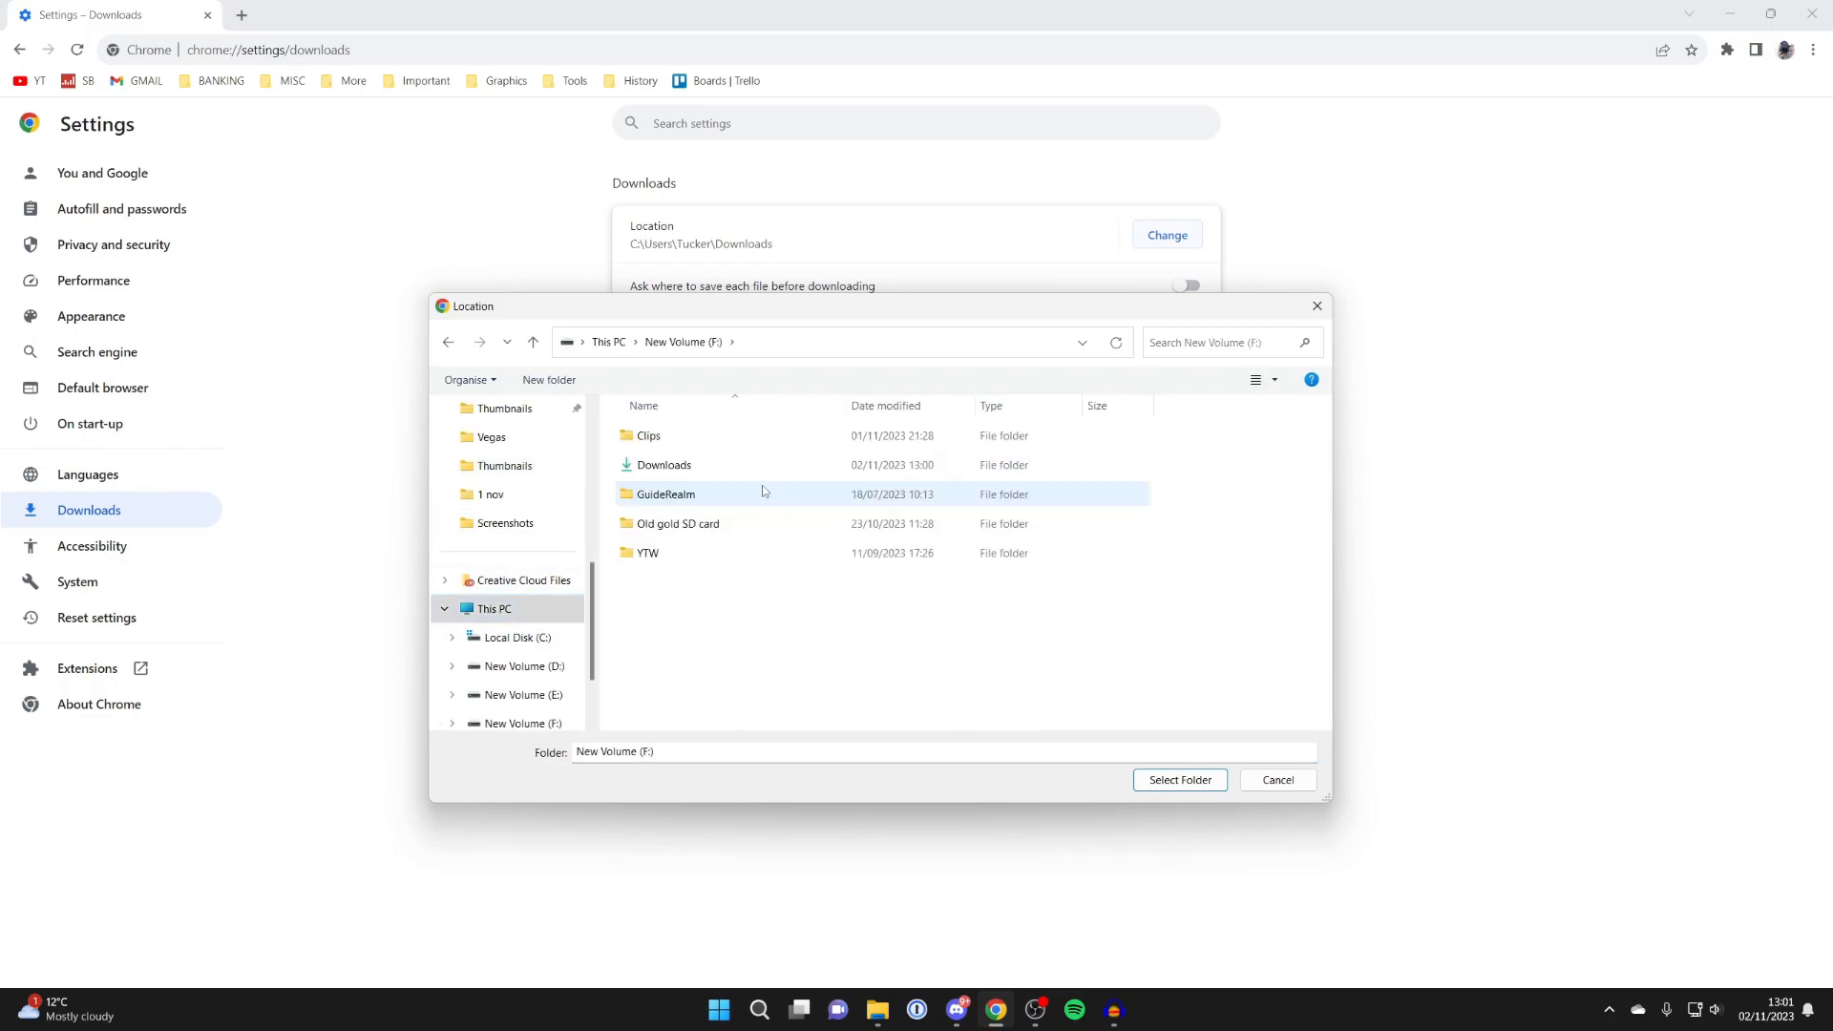
pyautogui.click(695, 465)
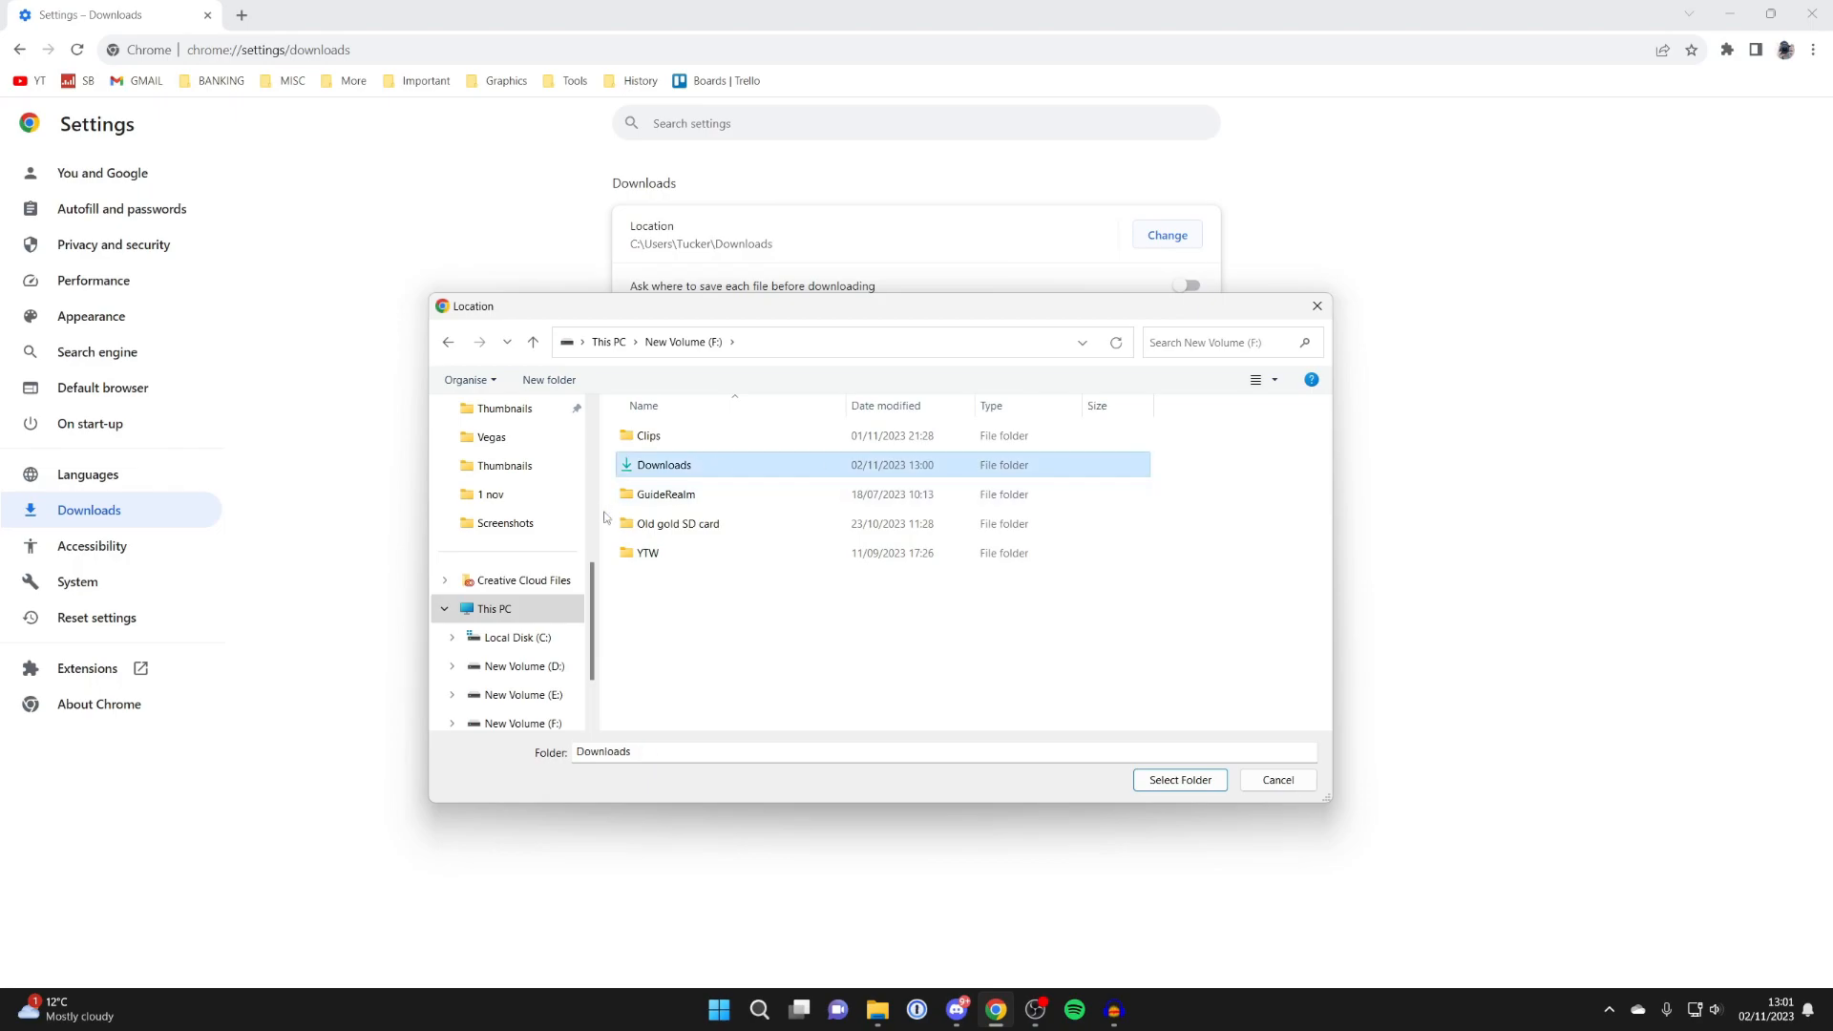